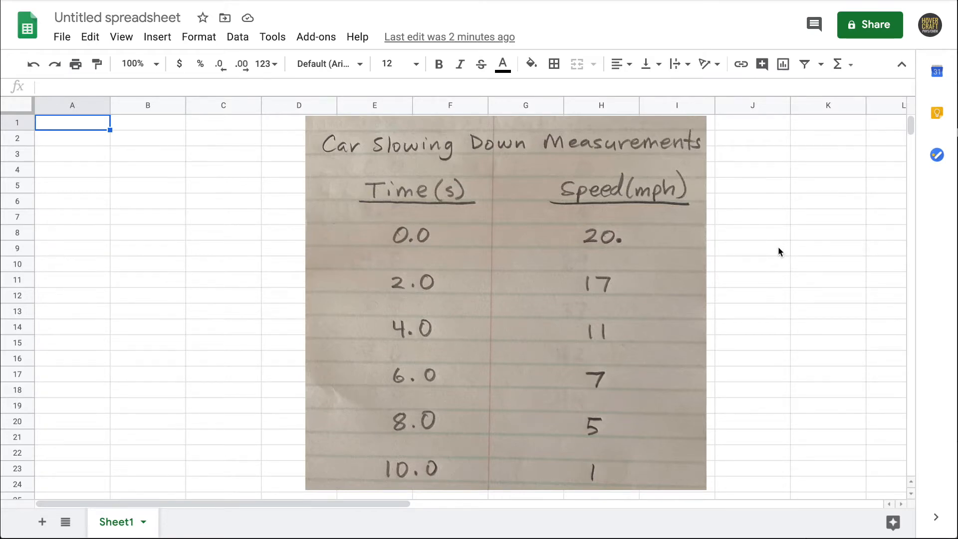
Step: Rename the spreadsheet as "Car Slowing Down: Time and Speed Data"
left_click(116, 17)
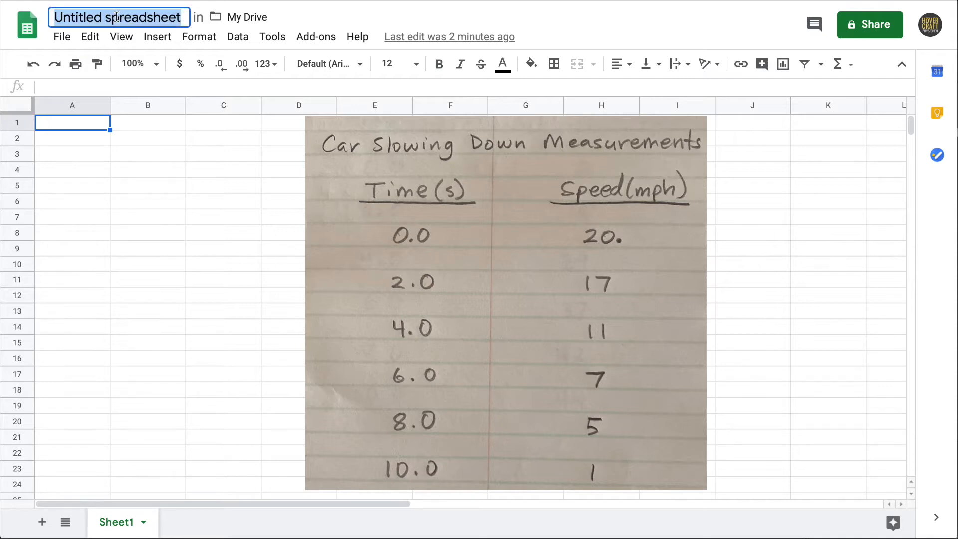
type("Car Slowing Down: Time and Speed Data")
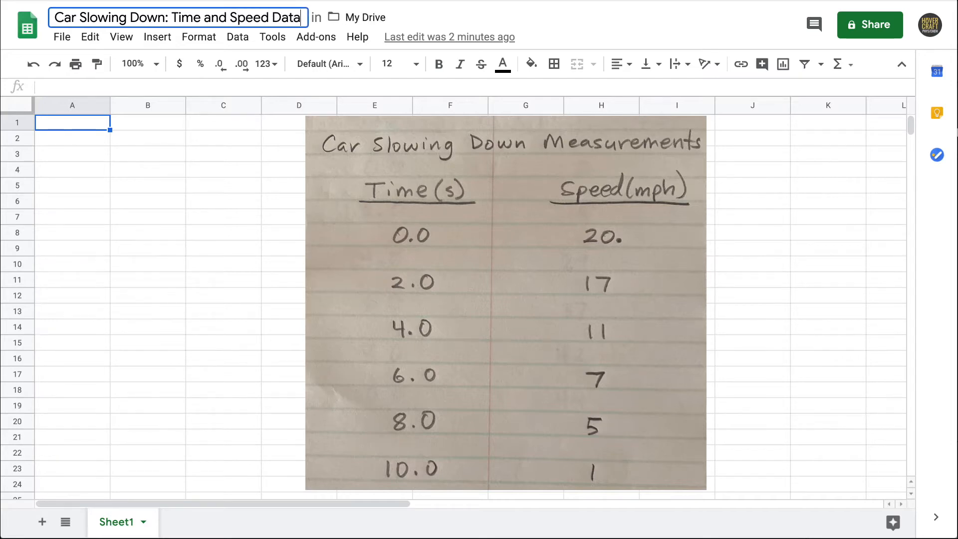
key("Return")
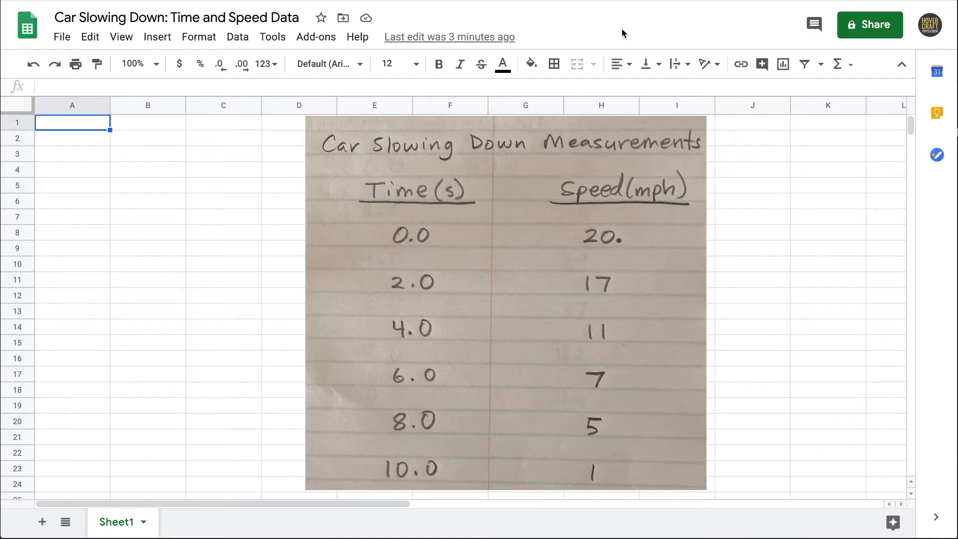
Step: Enter the header "Time (s)" in cell A1 and the first time value 0.0 in A2
type("Time (s)")
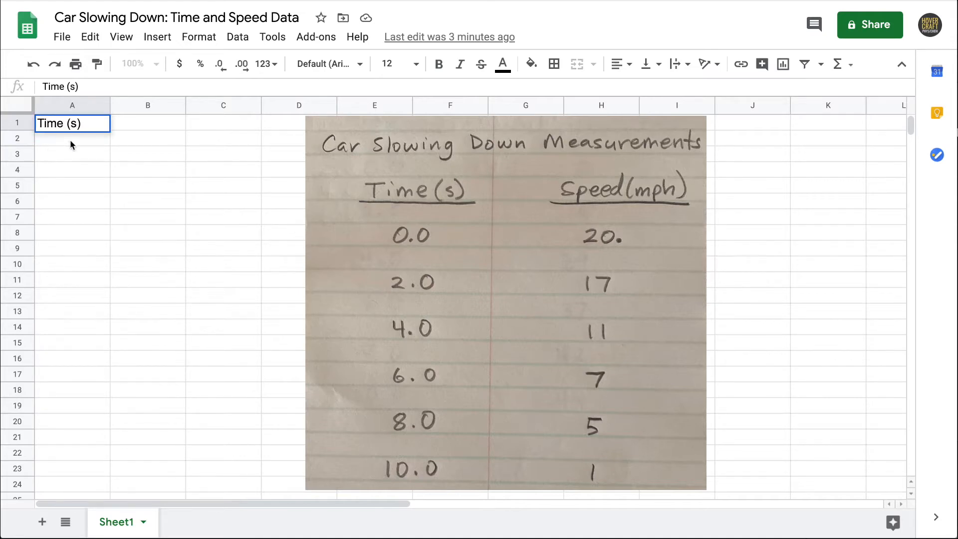
key("Return")
type("0.0")
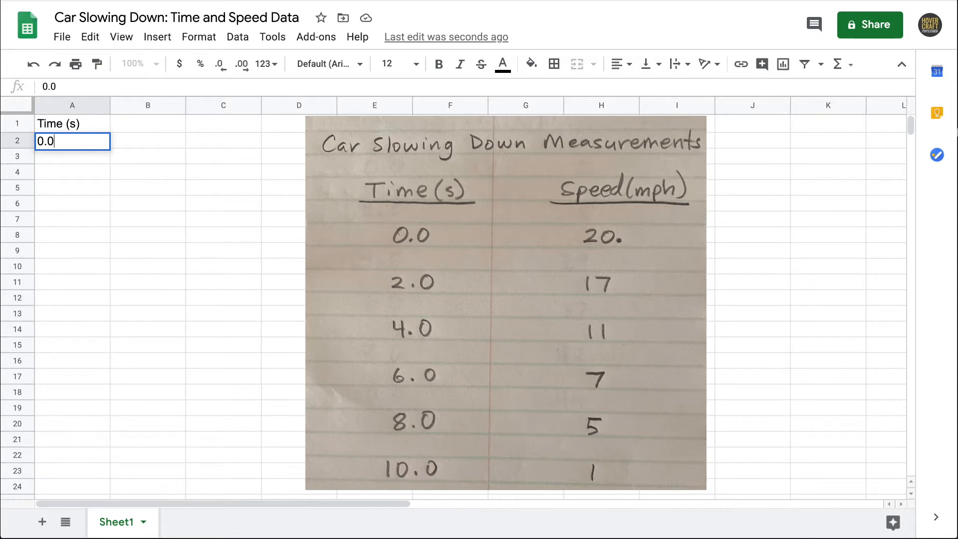
key("Return")
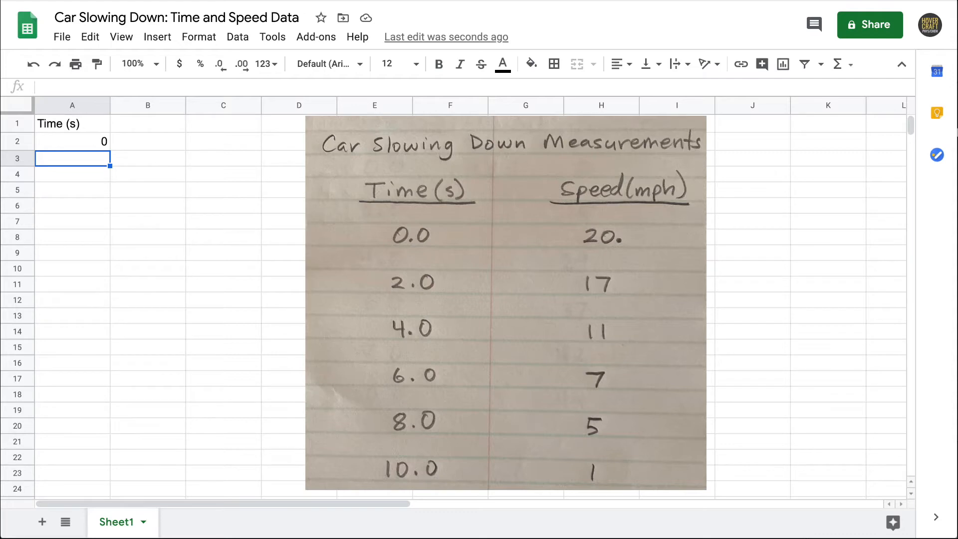
Step: Format the time value in A2 and the whole of column A to one decimal place
left_click(82, 147)
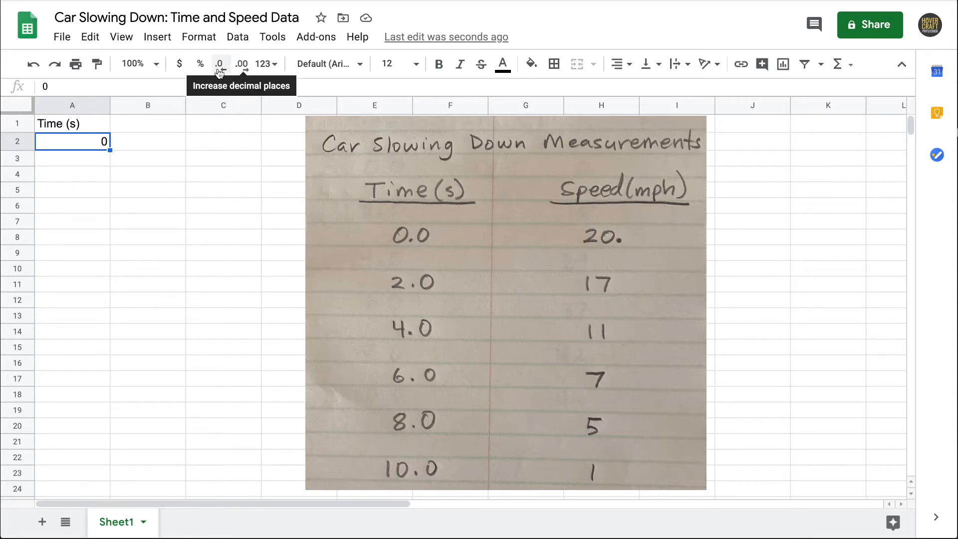
left_click(244, 67)
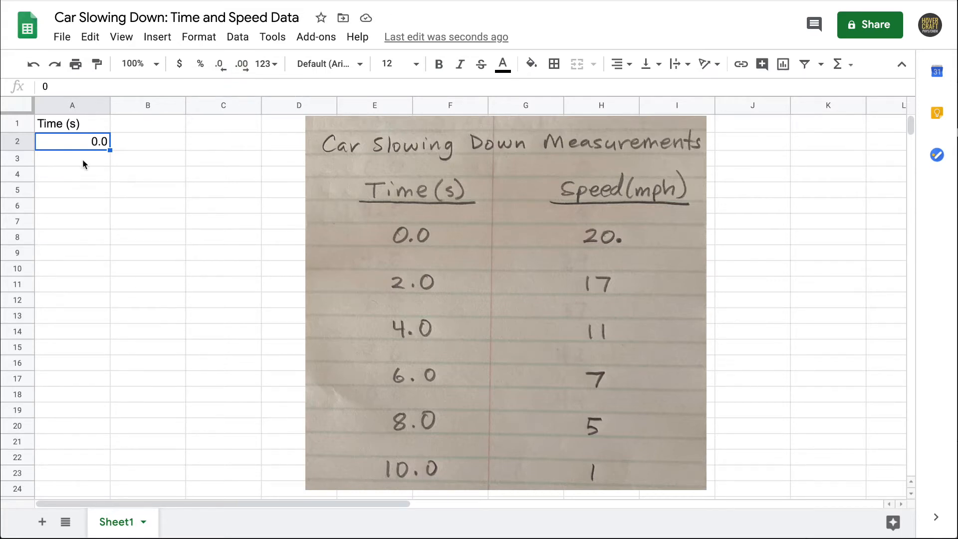
left_click(84, 106)
left_click(244, 66)
left_click(224, 68)
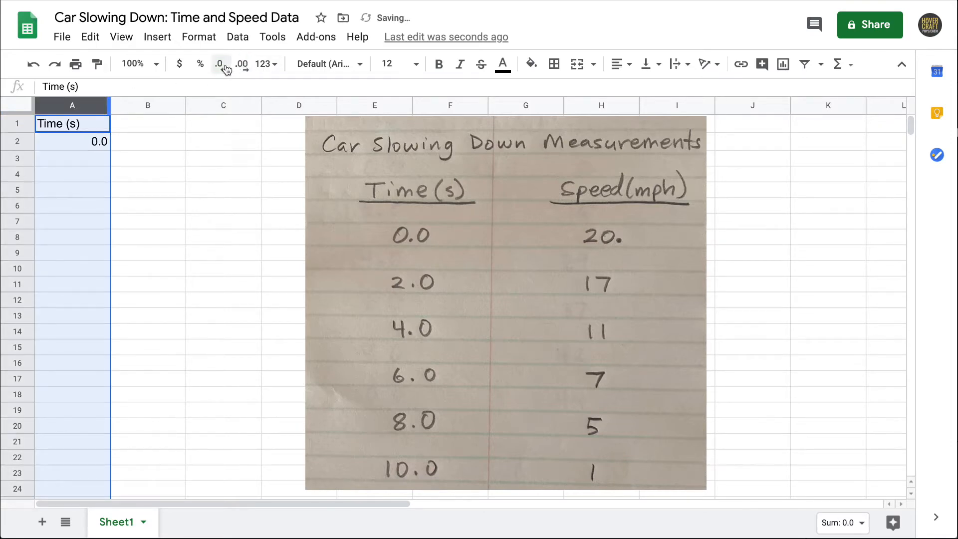
Step: Enter the remaining times 2.0, 4.0, 6.0, 8.0 and 10.0 in cells A3 to A7
left_click(97, 161)
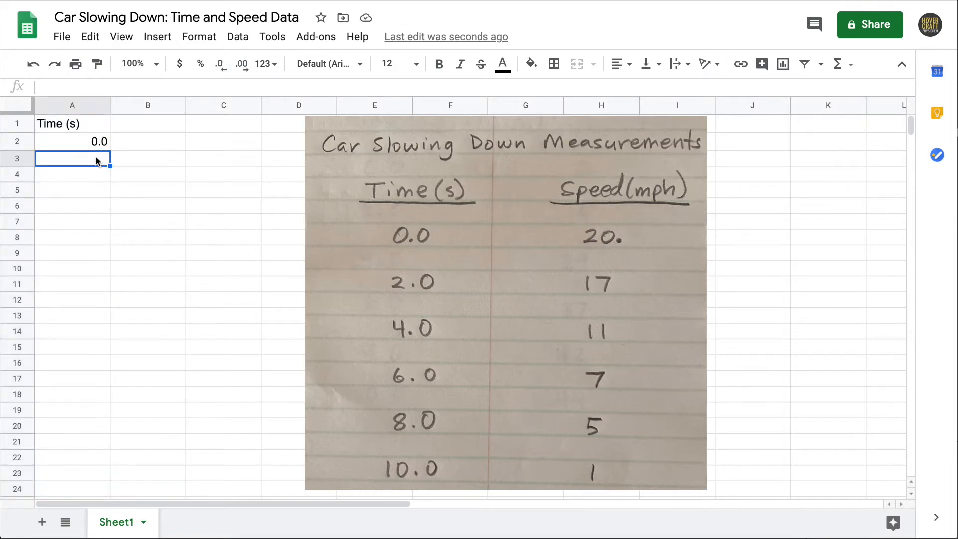
type("2.0")
key("Return")
type("4.0")
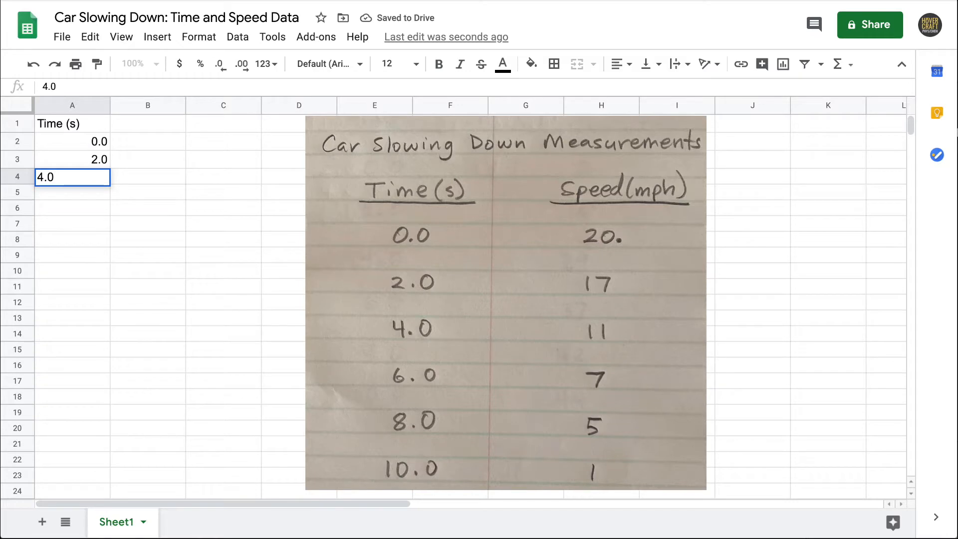
key("Return")
type("6.0")
key("Return")
type("8.0")
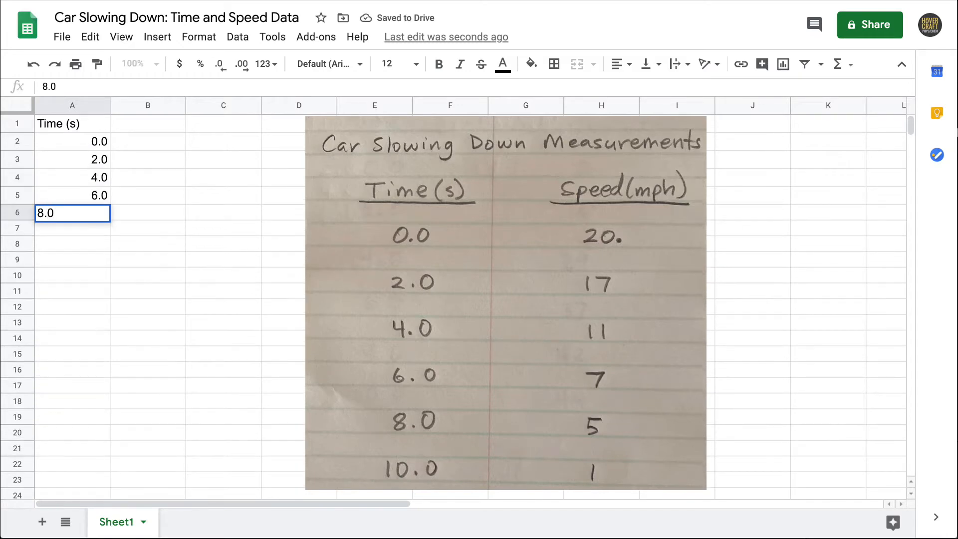
key("Return")
type("10.0")
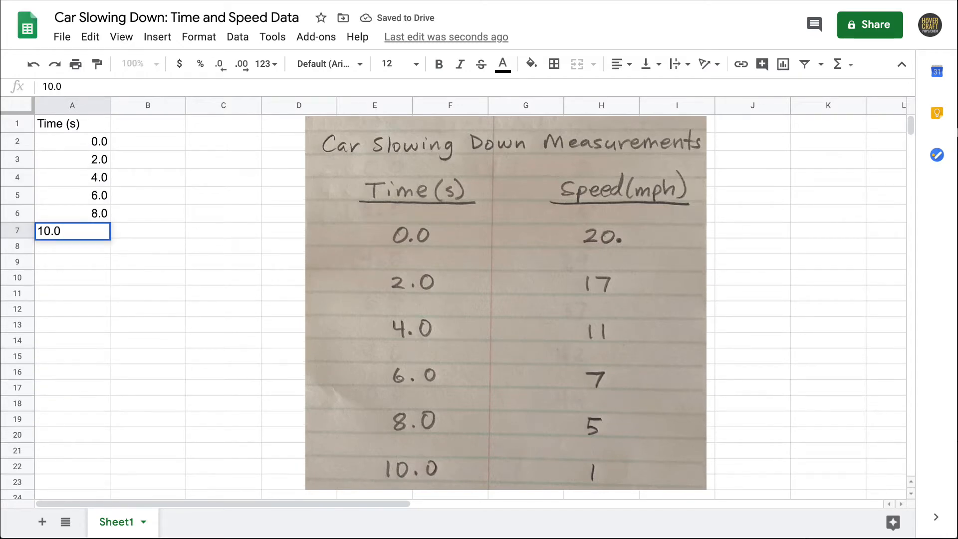
Step: Enter the header "Speed (mph)" in B1 and the speeds 20, 17, 11, 7, 5 and 1 in B2 to B7
left_click(128, 122)
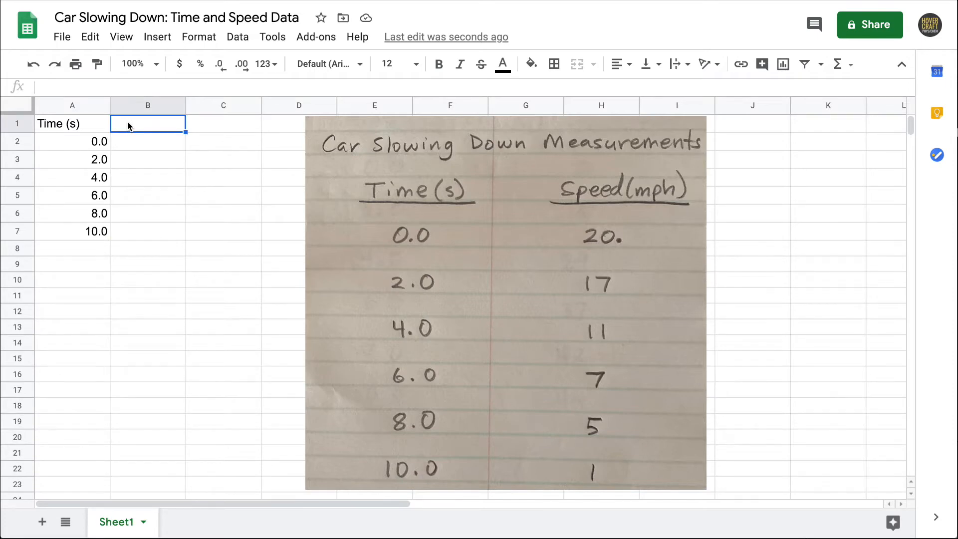
type("Speed (mph)")
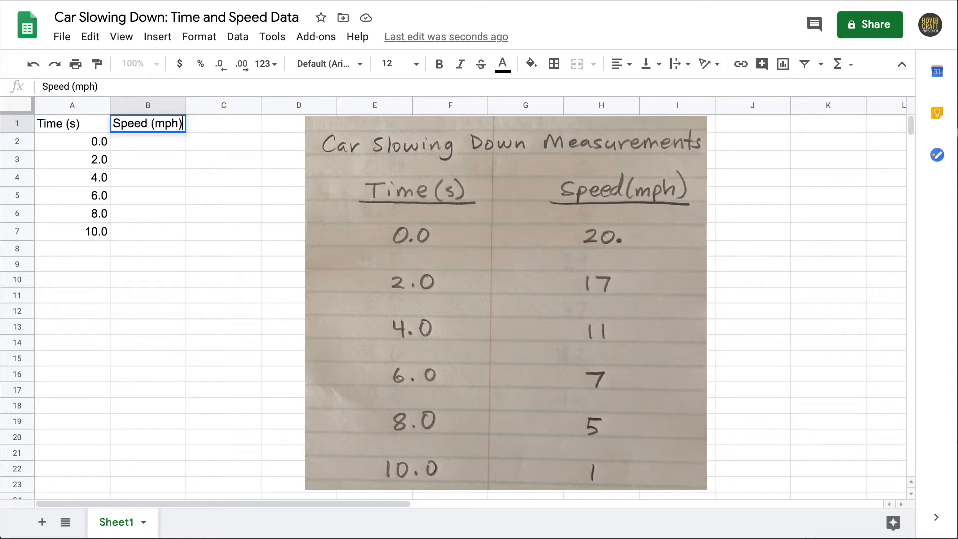
left_click(132, 145)
type("20")
key("Return")
type("17")
key("Return")
type("11")
key("Return")
type("7")
key("Return")
type("5")
key("Return")
type("1")
key("Return")
Step: Delete the photo of the handwritten measurements from the sheet
left_click(404, 252)
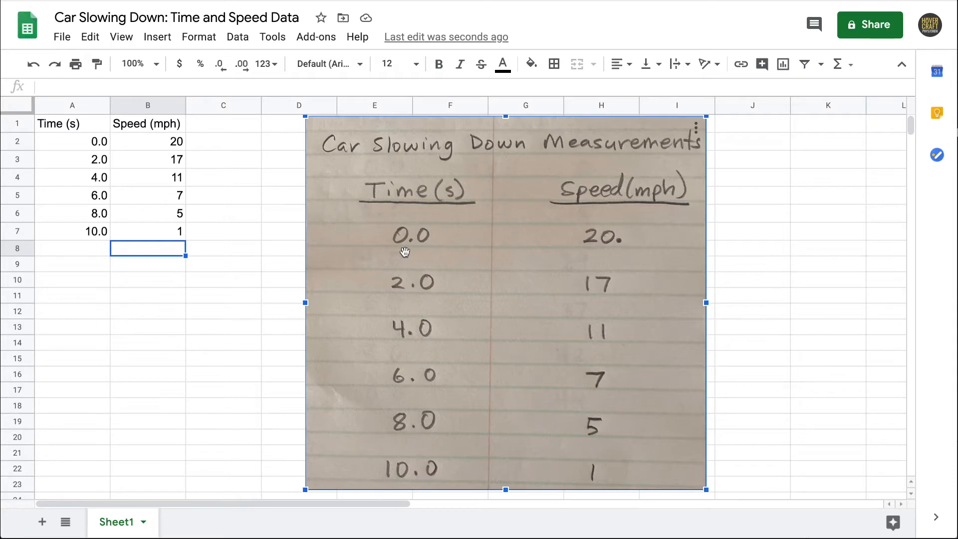
key("Delete")
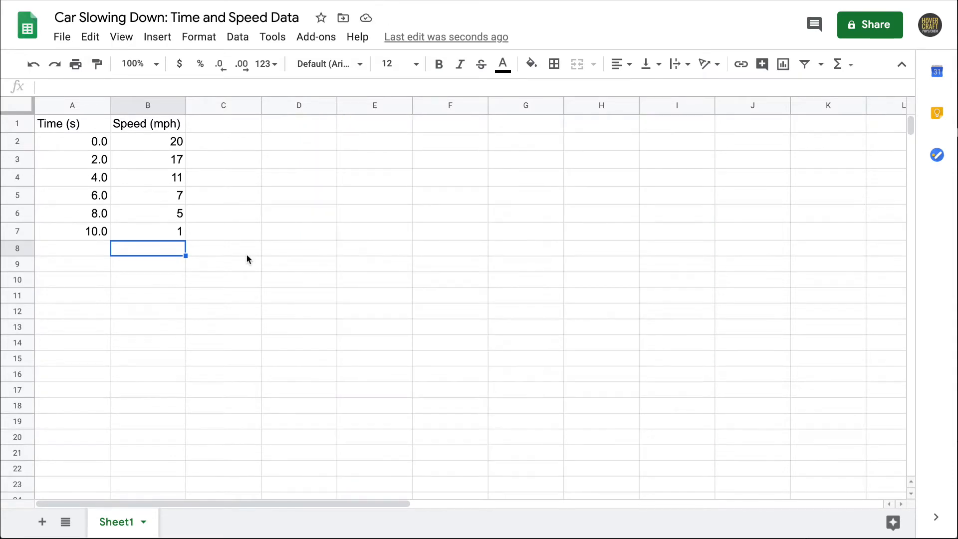
Step: Insert a chart from the time and speed data in A1:B7
left_click_drag(79, 125, 170, 231)
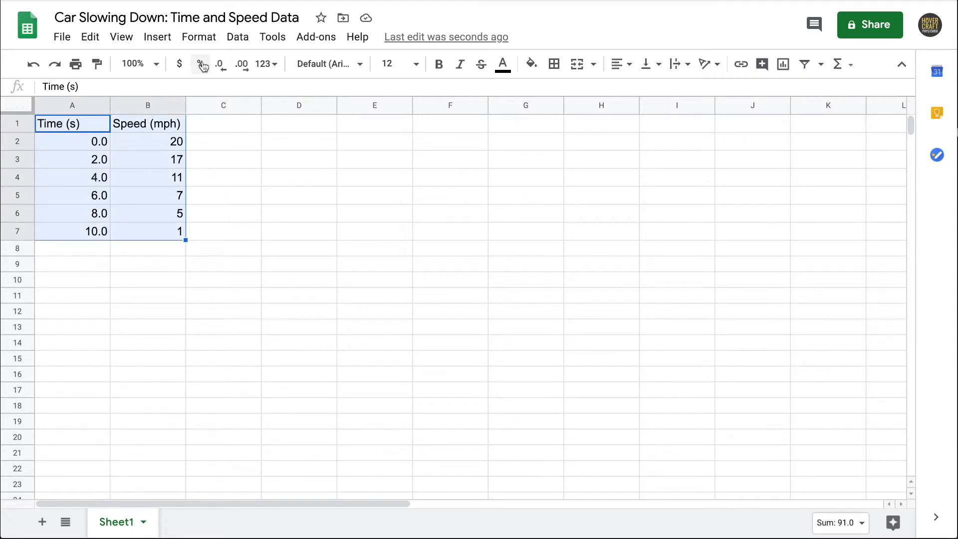
left_click(157, 37)
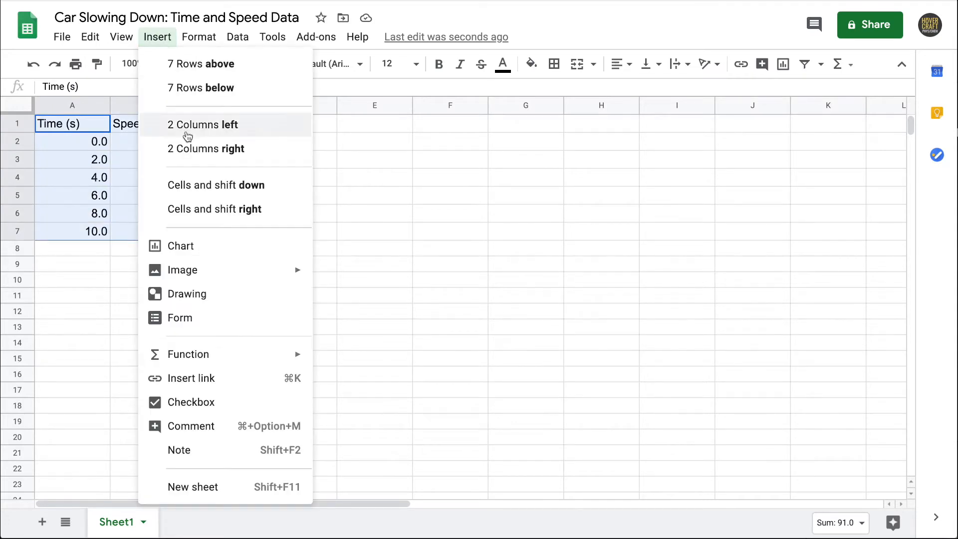
left_click(783, 64)
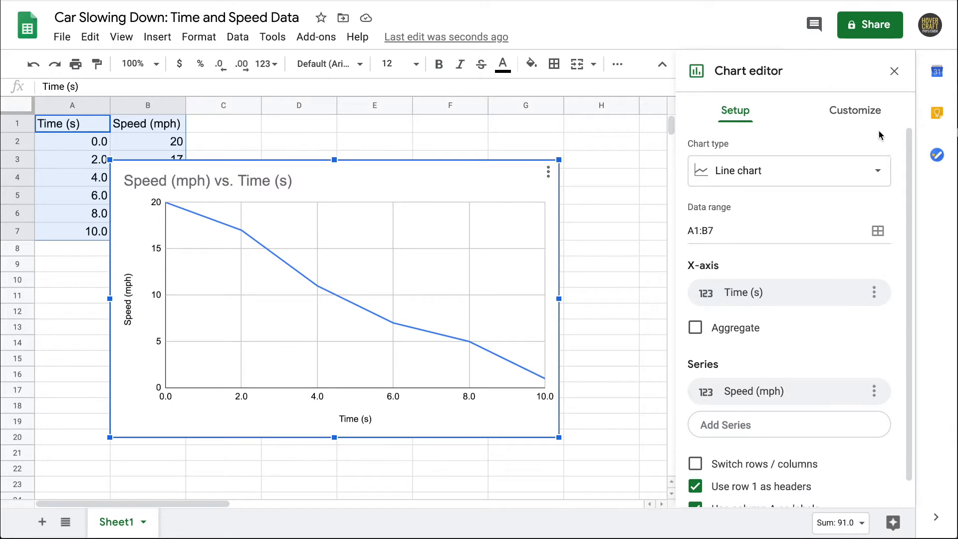
Step: Change the chart type to Scatter chart and move the chart clear of the data columns, beside column B
left_click(883, 182)
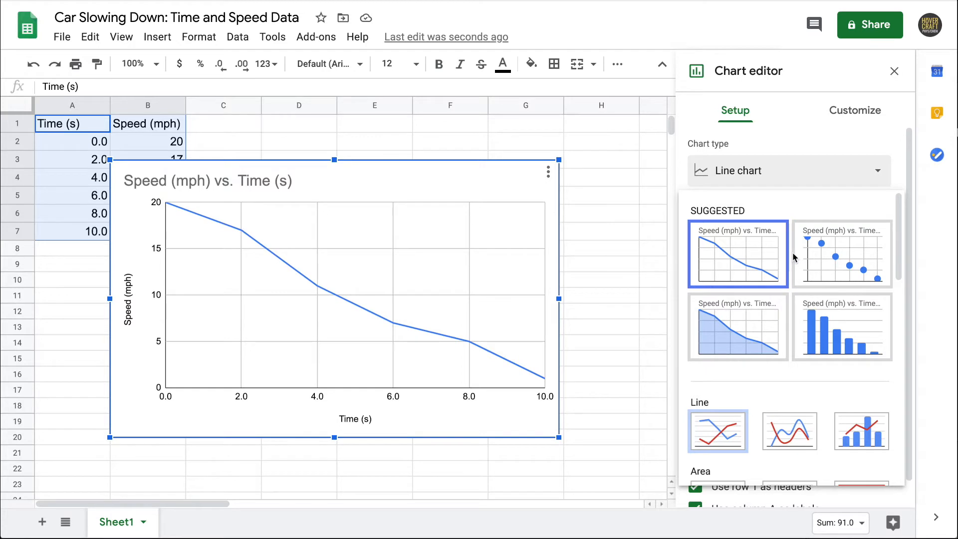
scroll(798, 257, "down", 4)
scroll(795, 254, "down", 5)
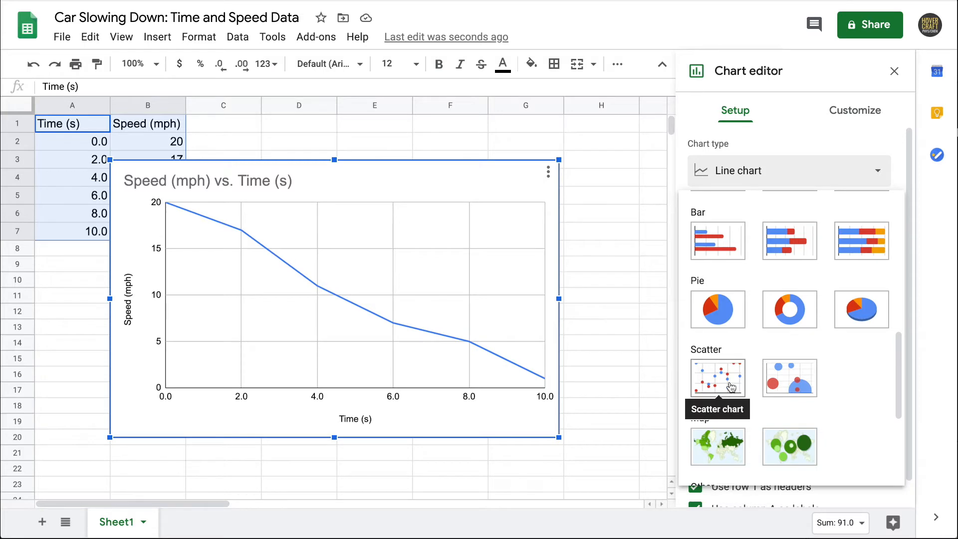
left_click_drag(376, 164, 478, 125)
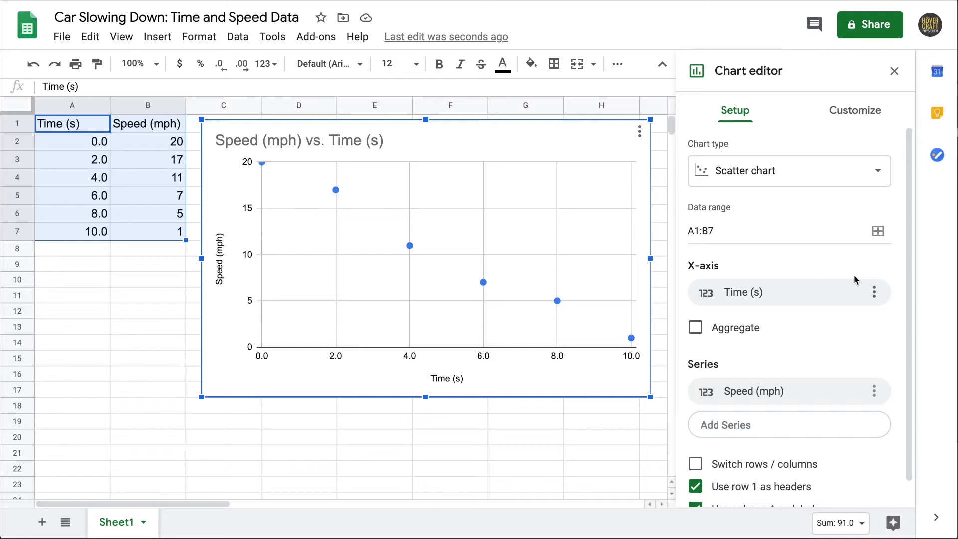
Step: Remove Time (s) from the chart's X-axis and add it back from the suggested columns
left_click(874, 293)
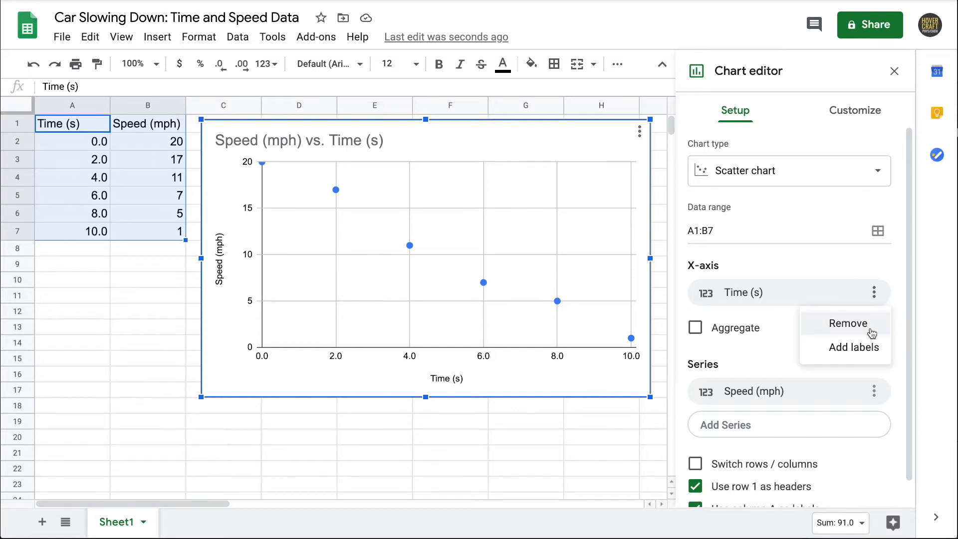
left_click(819, 323)
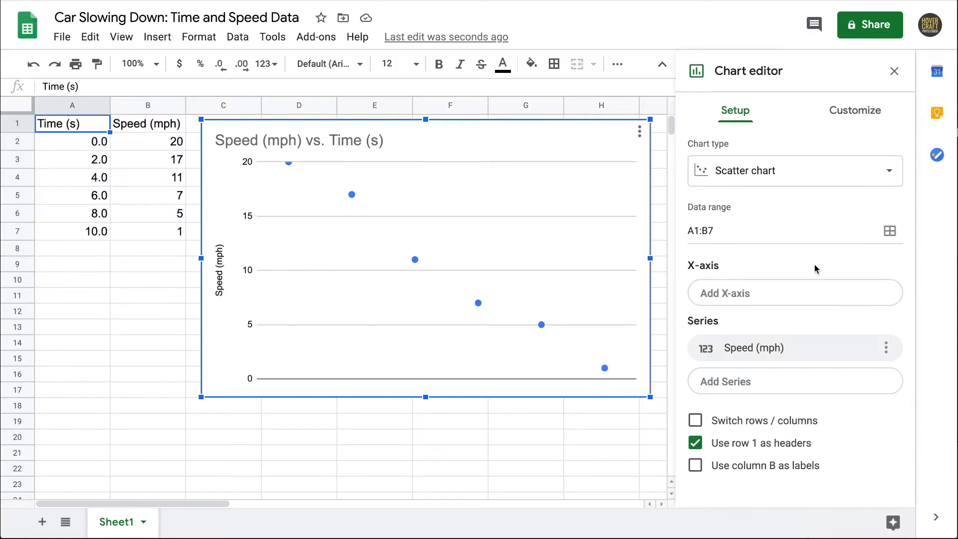
left_click(823, 298)
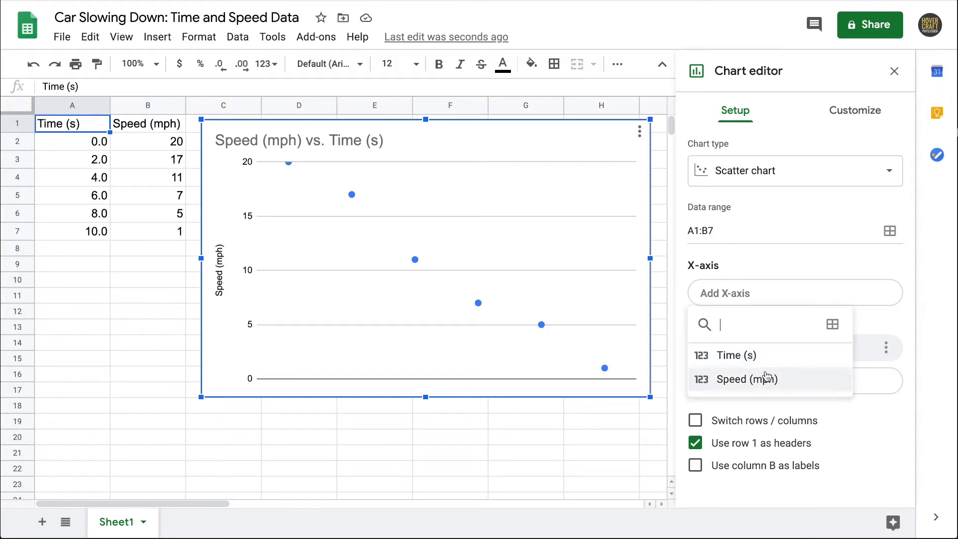
left_click(767, 365)
Step: Remove the chart's X-axis data and define it again by selecting the range A1:A7
left_click(886, 292)
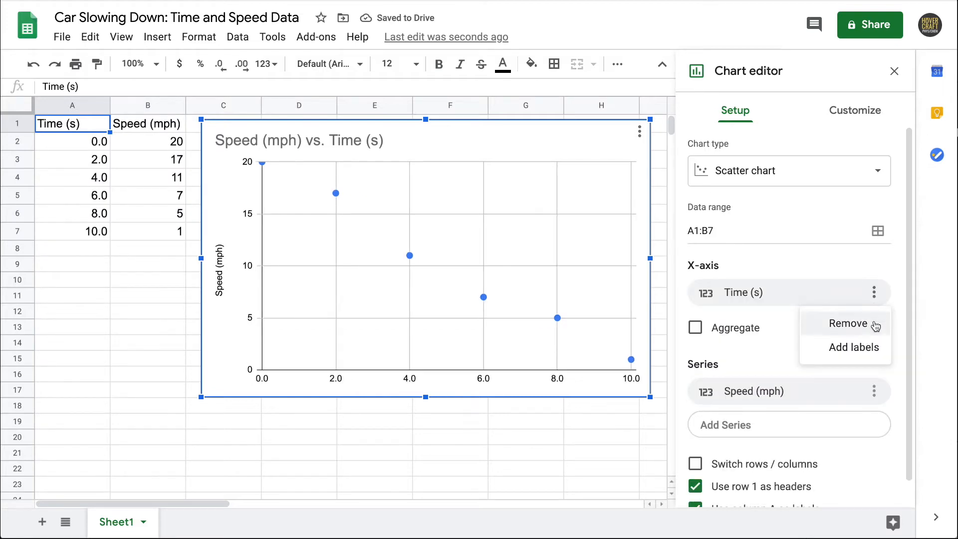
left_click(874, 323)
left_click(795, 300)
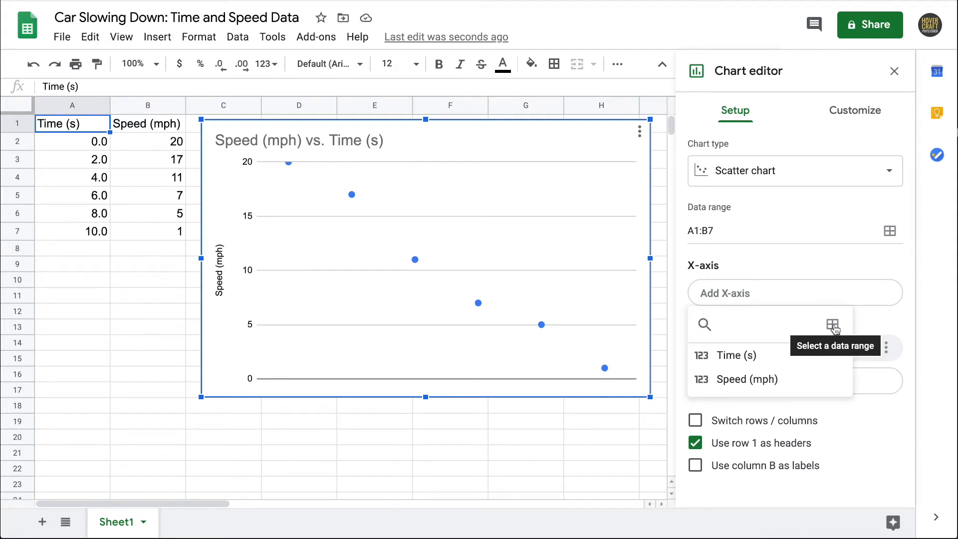
left_click(833, 327)
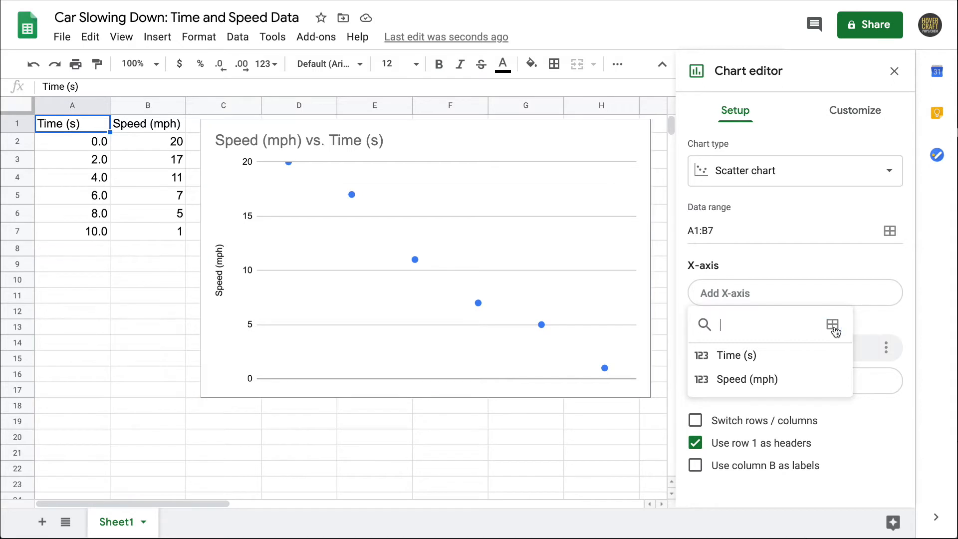
left_click_drag(65, 129, 80, 233)
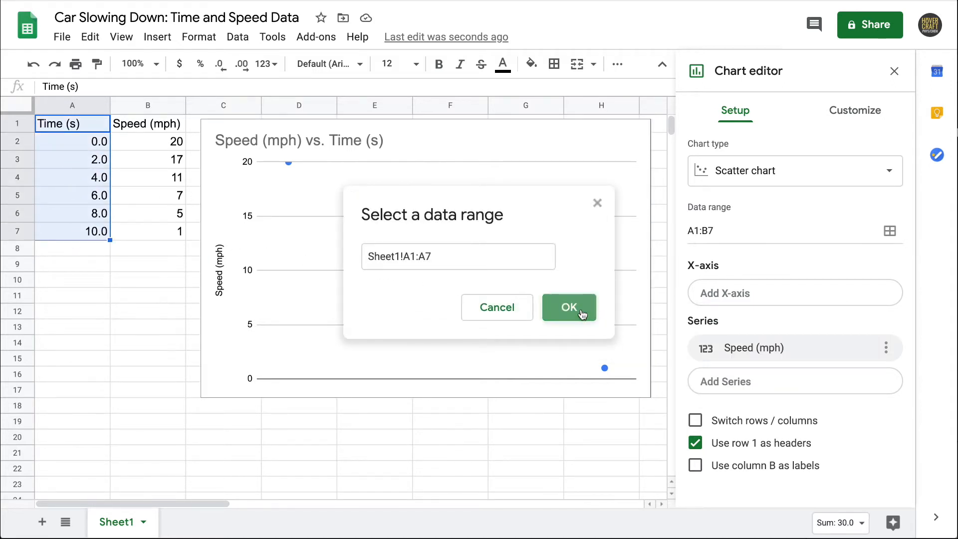
left_click(579, 308)
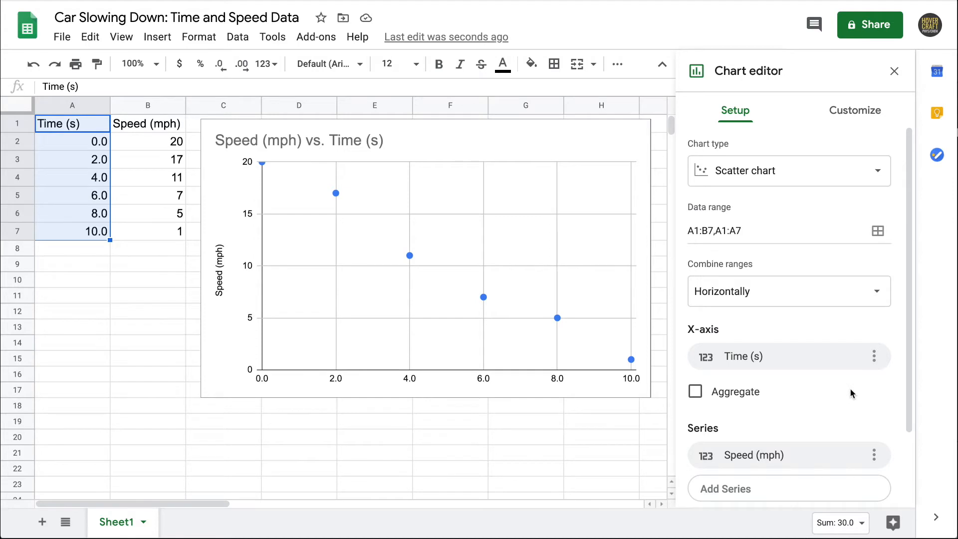
Step: Review the scatter chart's data range, X-axis and series setup, and open its customization options
scroll(850, 388, "down", 1)
scroll(796, 381, "down", 1)
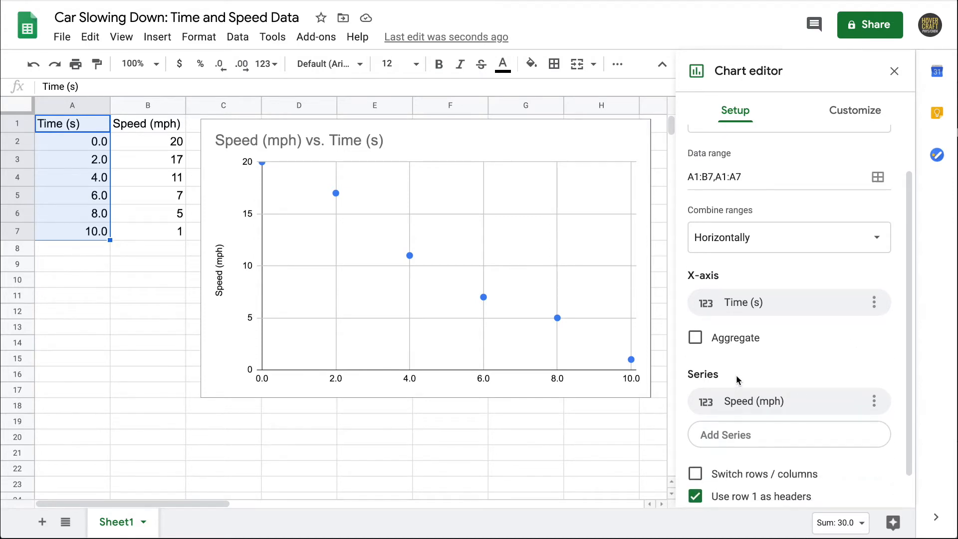
scroll(803, 375, "down", 1)
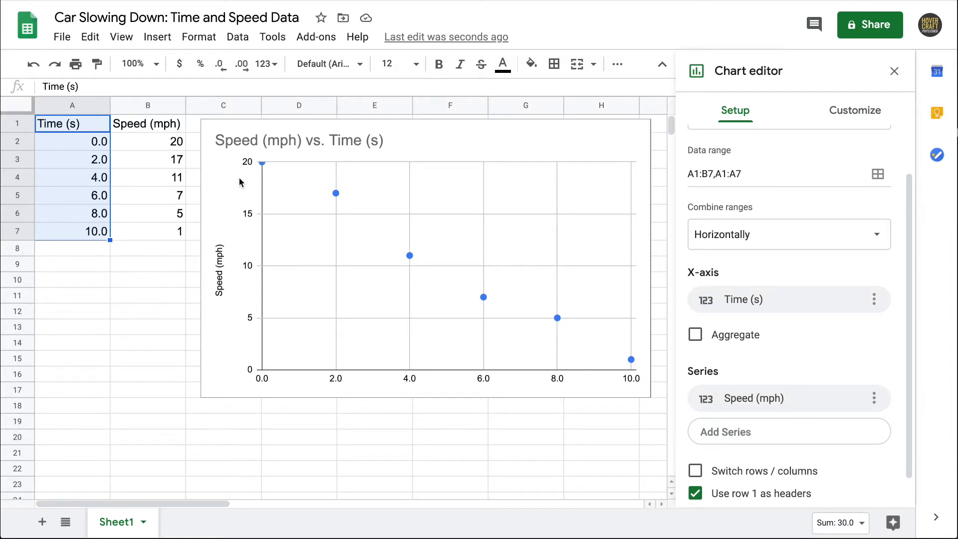
scroll(824, 332, "up", 2)
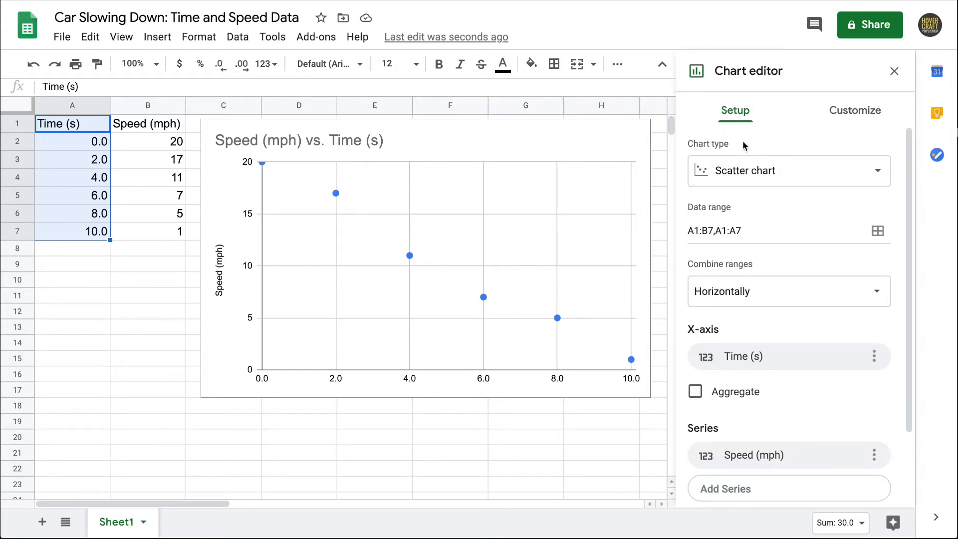
left_click(849, 121)
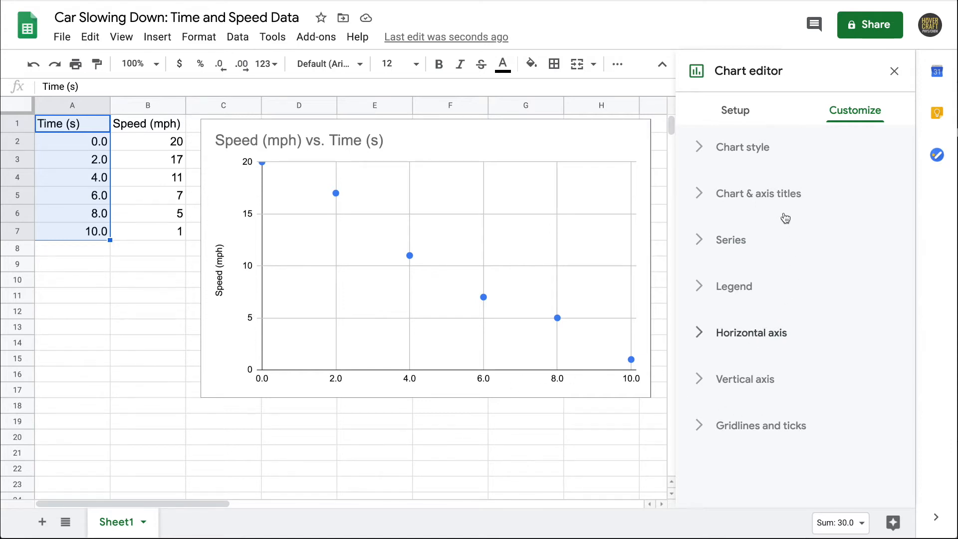
Step: Give the chart's horizontal axis the title "Time (s)"
left_click(760, 200)
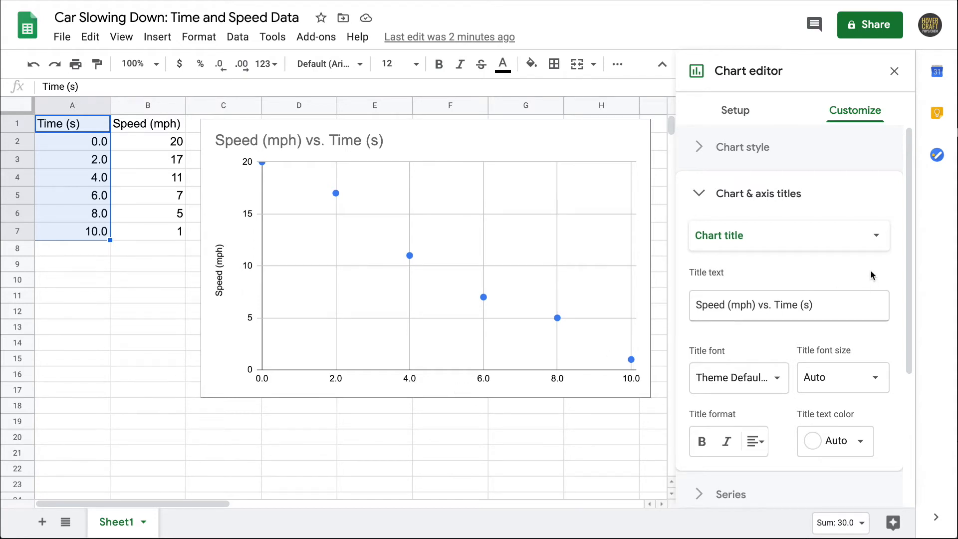
left_click(860, 246)
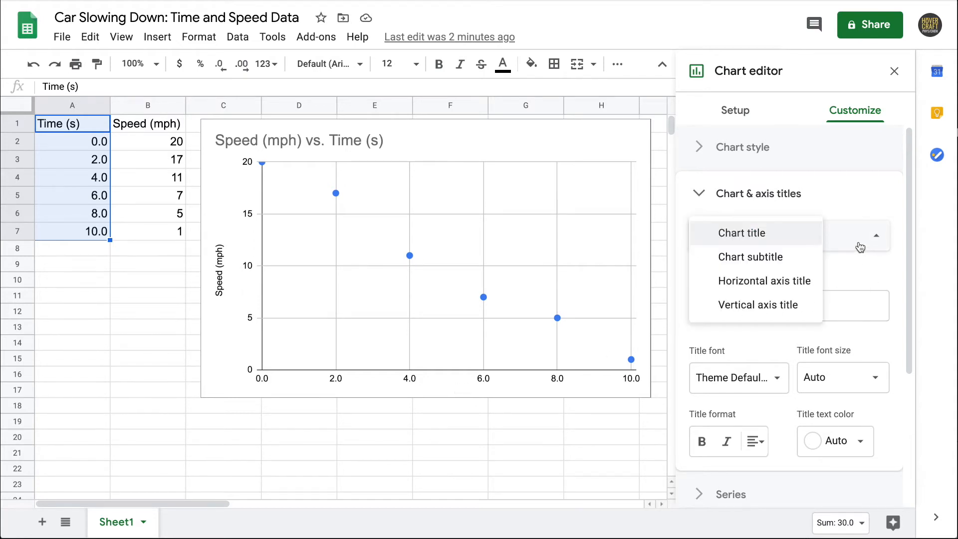
left_click(812, 282)
left_click(767, 298)
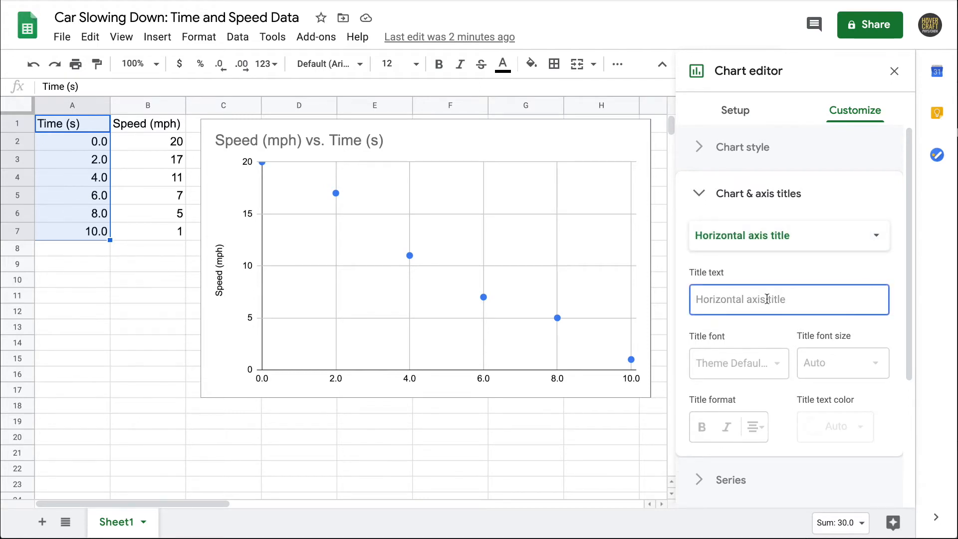
type("Time")
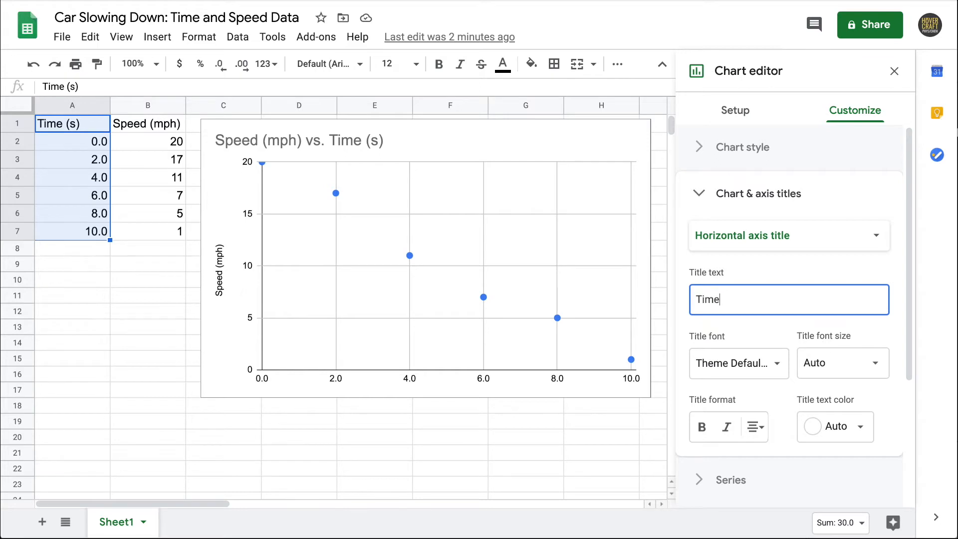
type(" (s)")
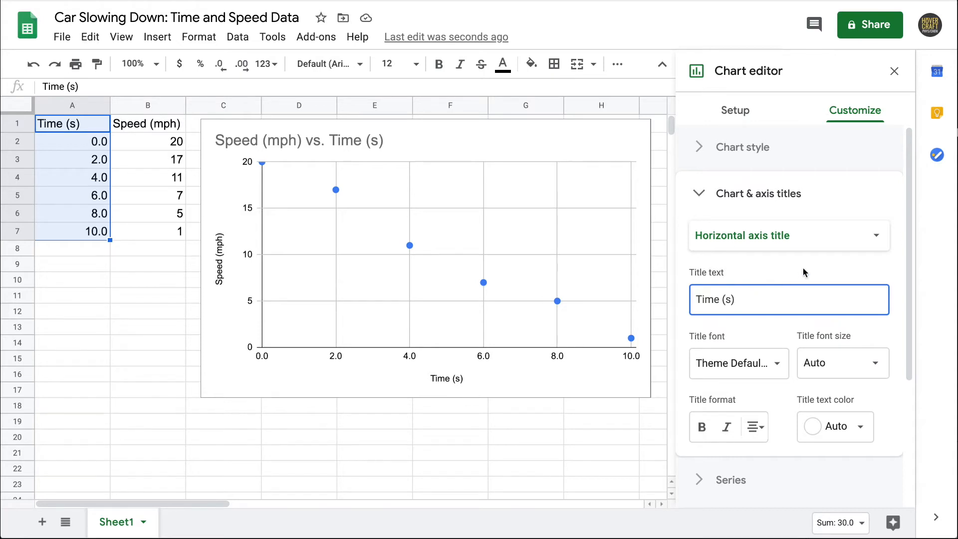
left_click(706, 195)
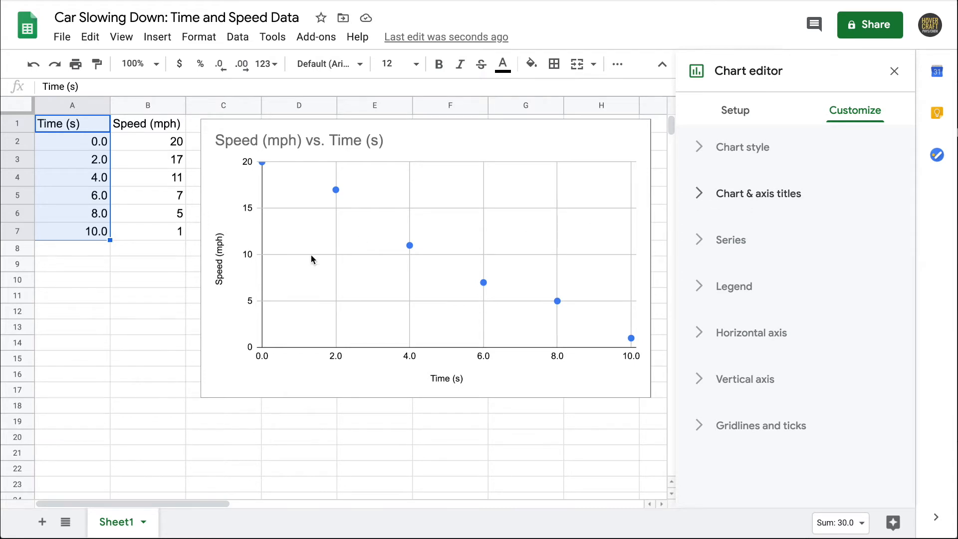
Step: Check the chart's vertical axis title text and its formatting options
left_click(220, 273)
left_click(220, 273)
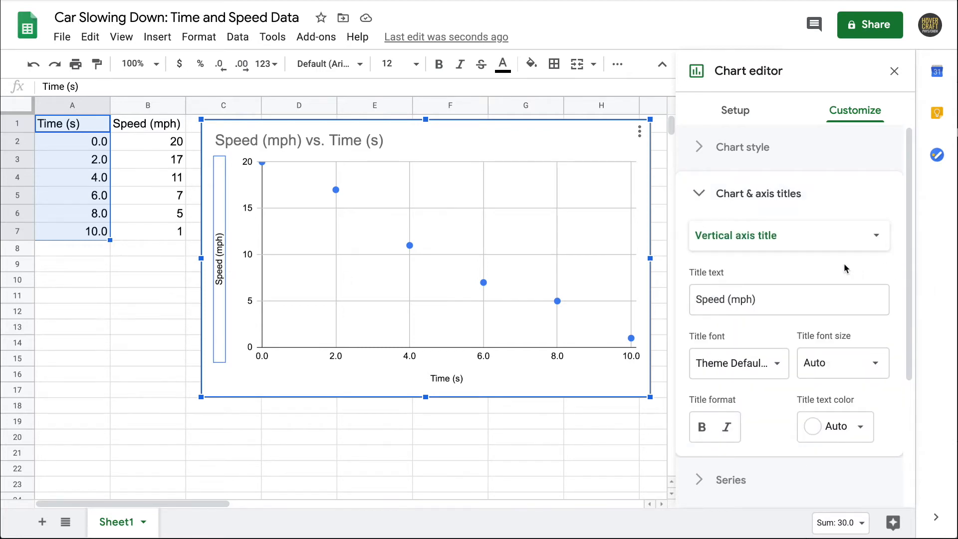
left_click(704, 194)
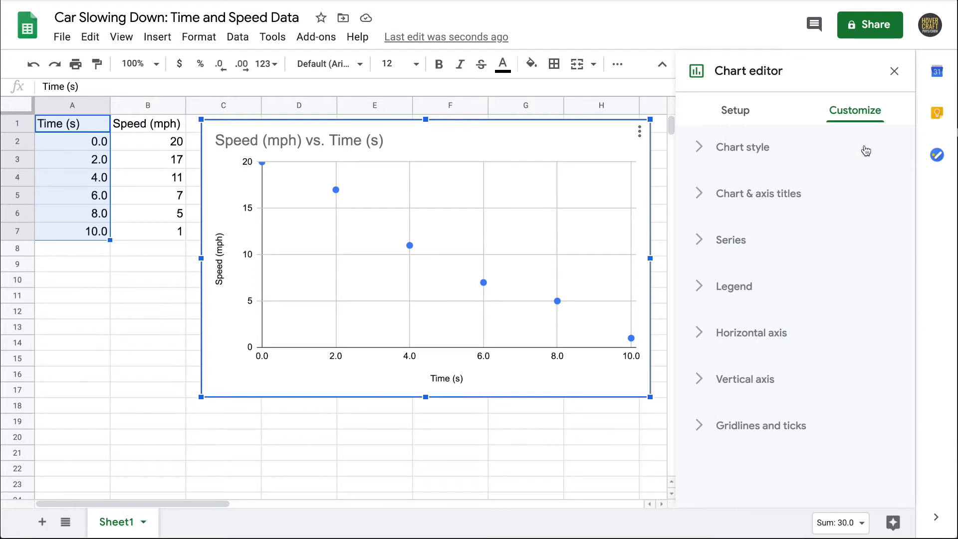
Step: Add a trendline to the Speed (mph) series of the scatter chart
left_click(700, 242)
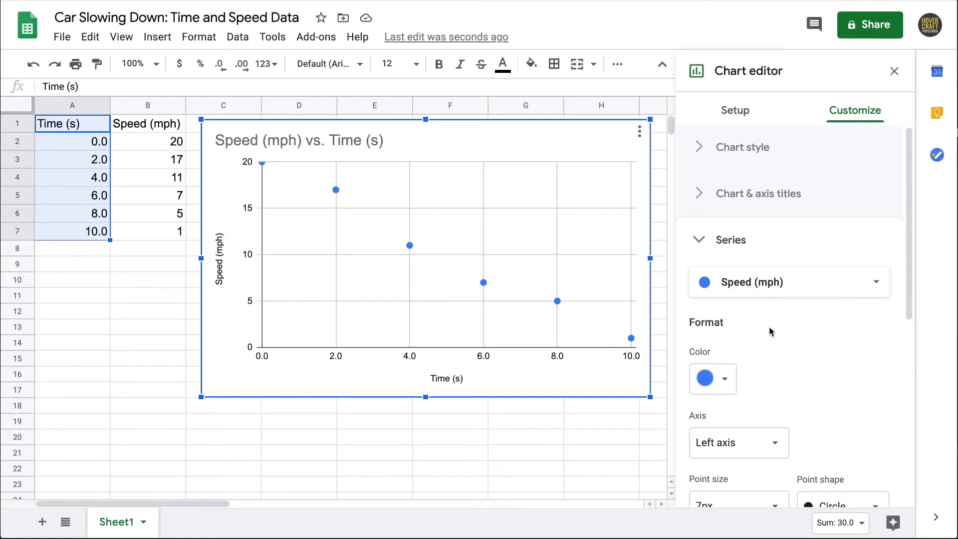
scroll(773, 330, "down", 4)
scroll(773, 331, "down", 1)
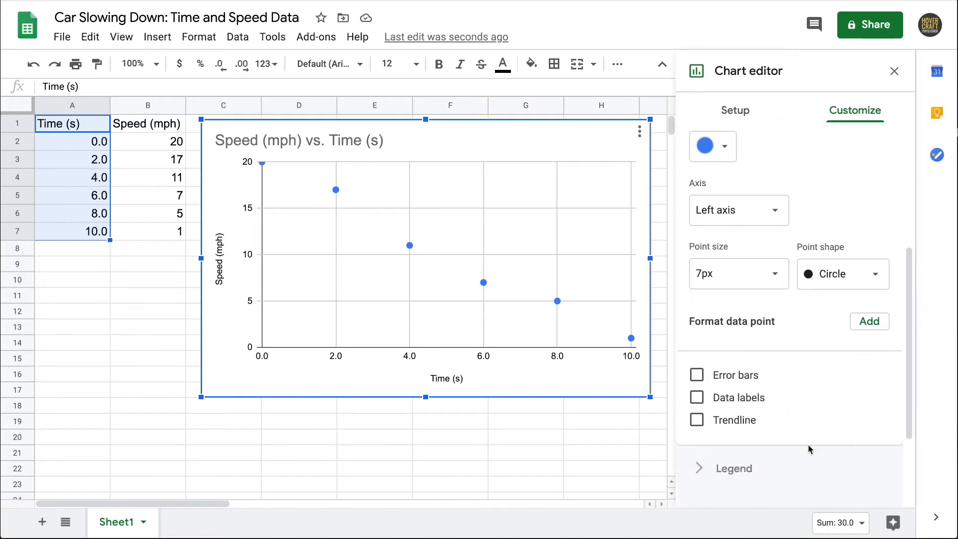
left_click(697, 420)
Step: Set the trendline's label to Use Equation
scroll(883, 407, "down", 3)
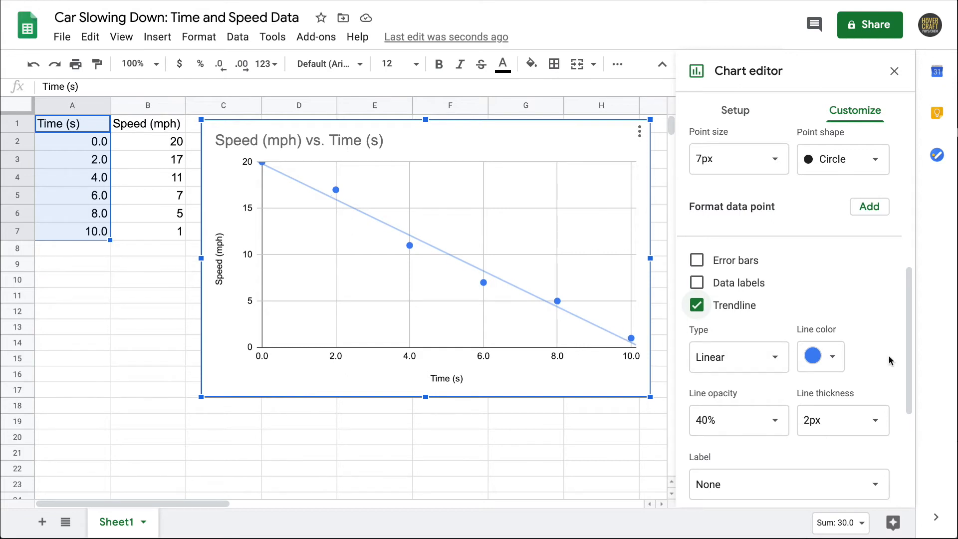
scroll(889, 360, "down", 1)
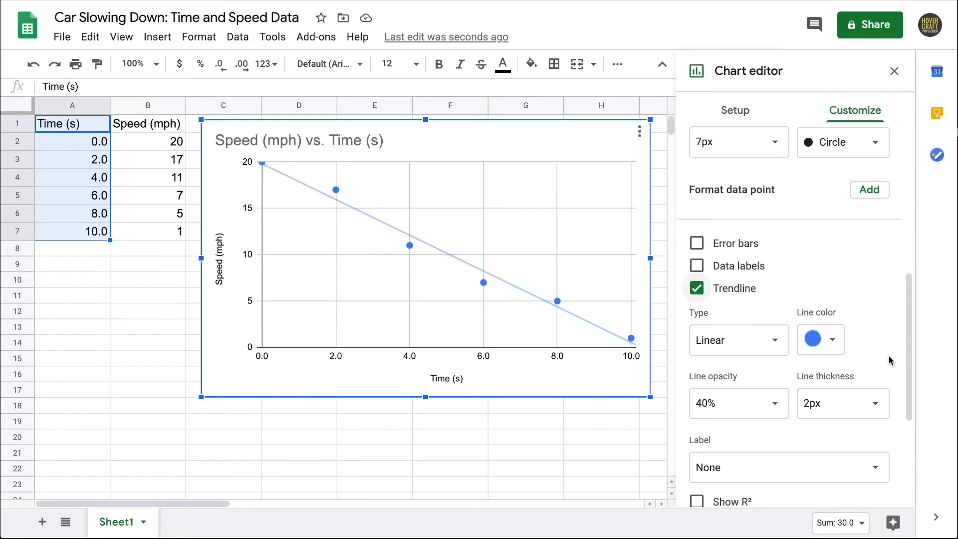
scroll(834, 354, "down", 1)
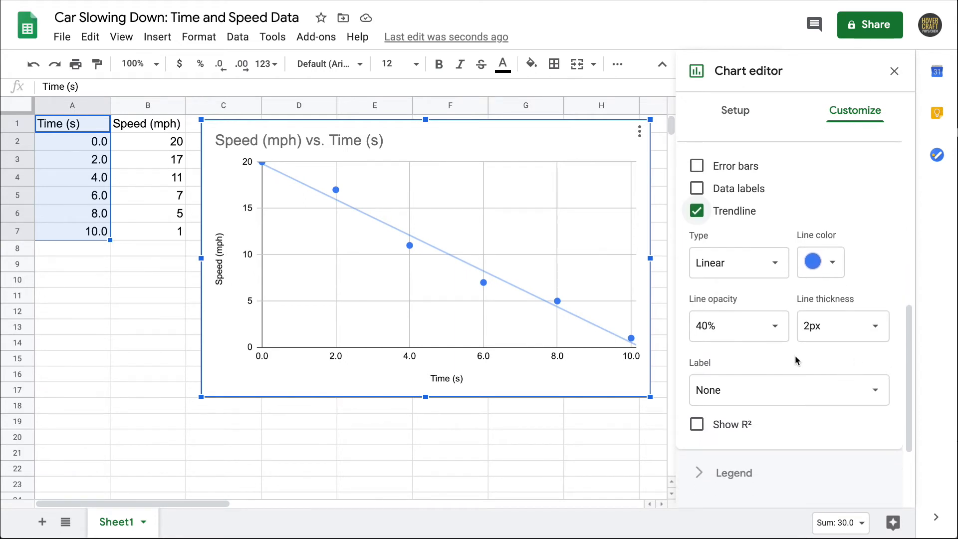
left_click(877, 396)
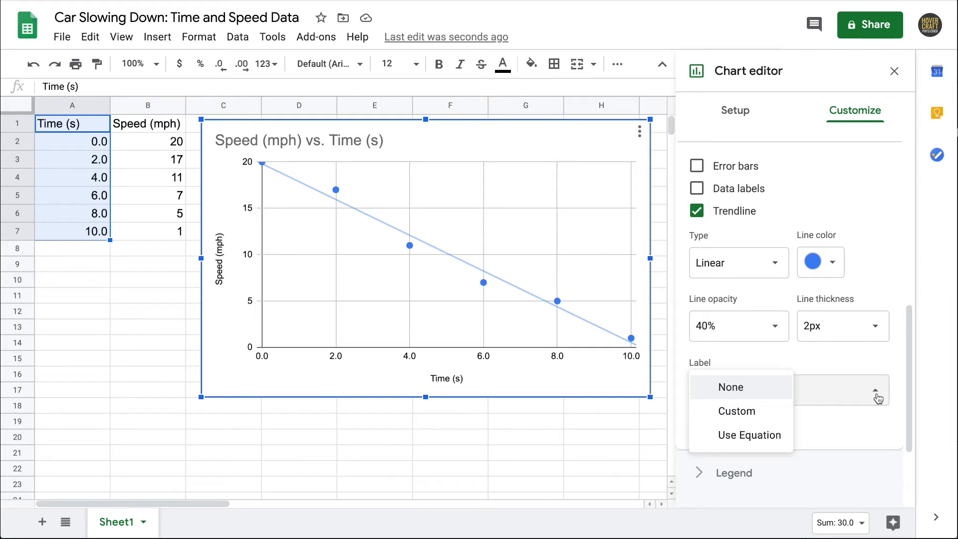
left_click(747, 436)
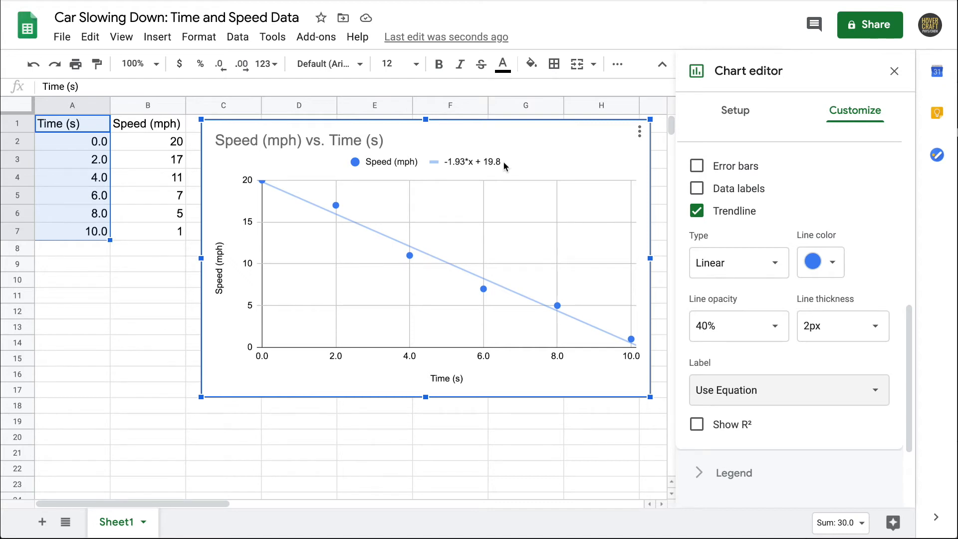
Step: Enlarge the trendline equation in the chart legend to font size 30
left_click(490, 162)
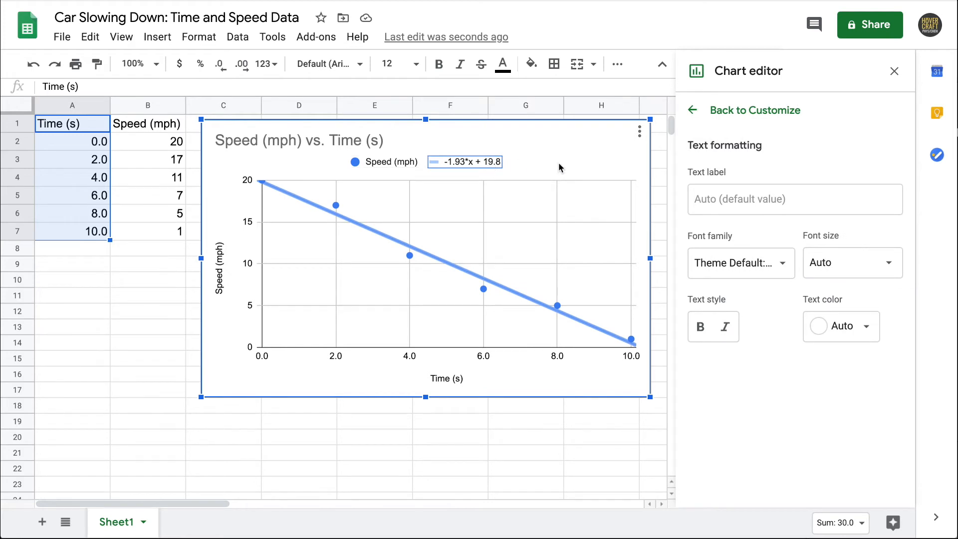
left_click(830, 263)
type("20")
left_click(830, 263)
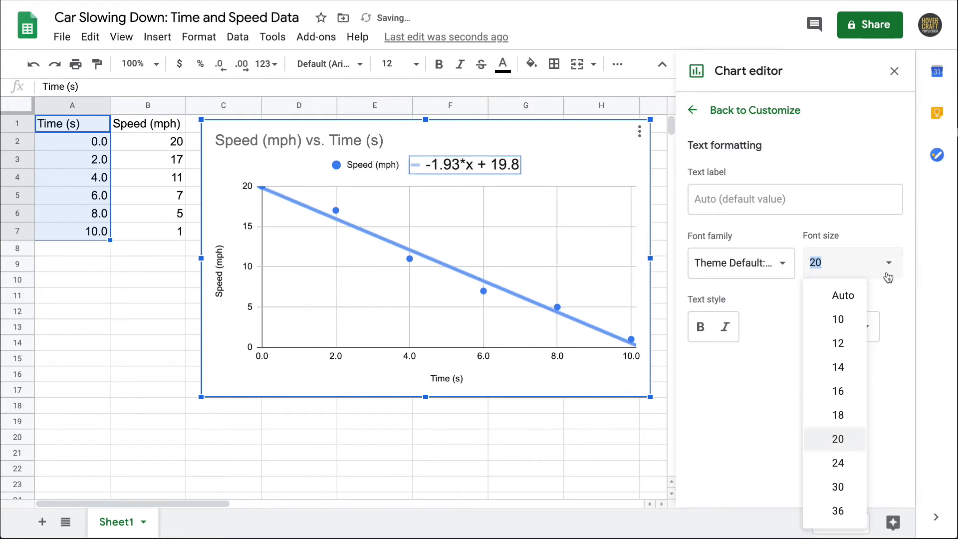
left_click(838, 487)
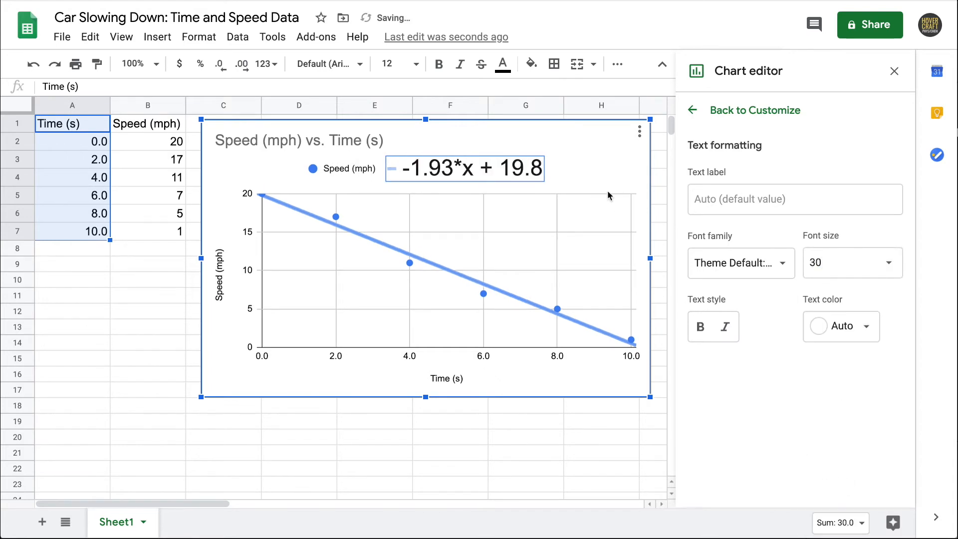
left_click(571, 178)
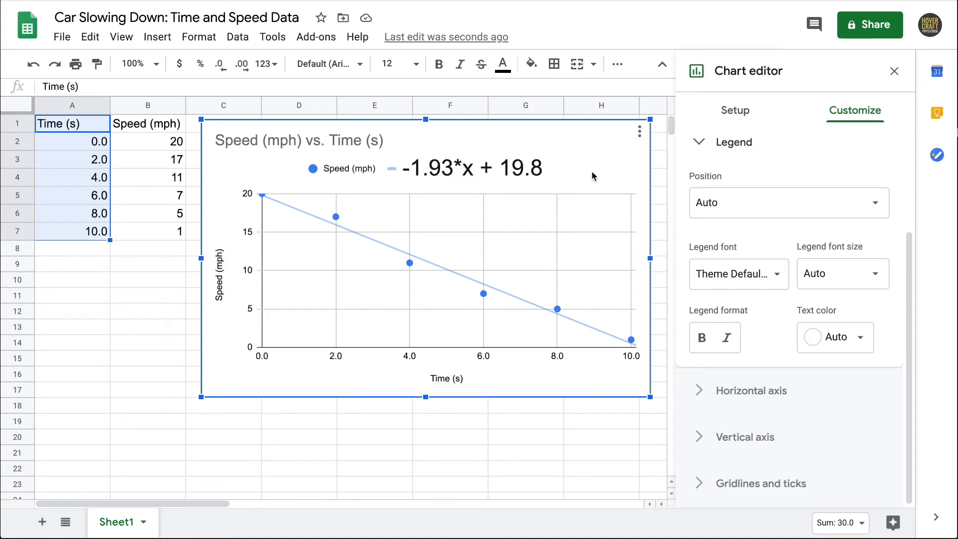
Step: Insert "Y =" in front of the trendline equation in the legend
double_click(405, 172)
left_click(405, 162)
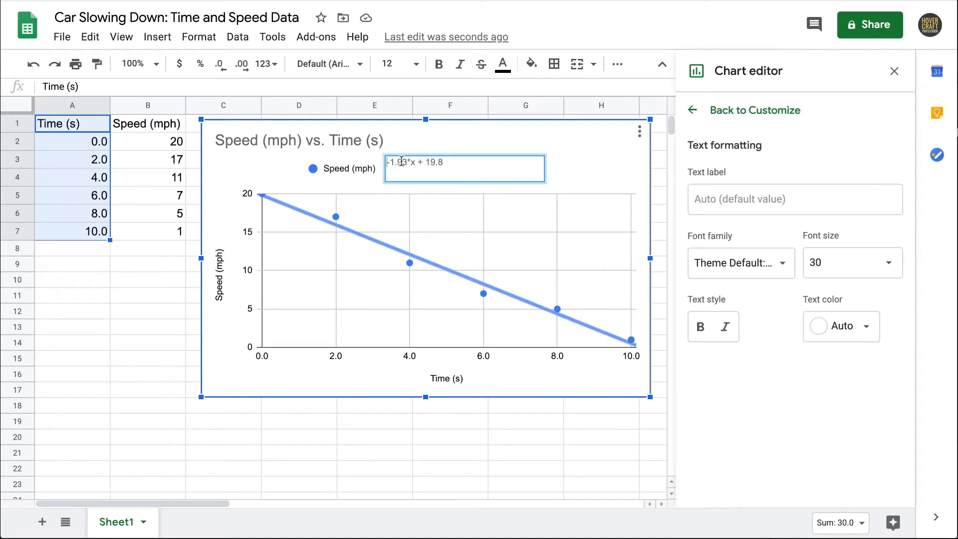
key("Home")
type("Y =")
key("Return")
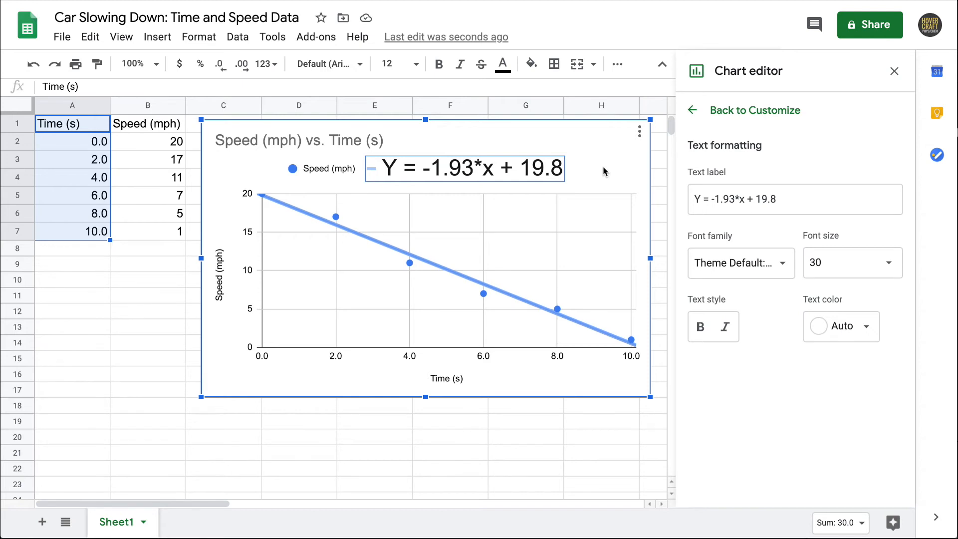
Step: Replace the Y in the trendline equation label with "Speed"
left_click(395, 172)
double_click(368, 163)
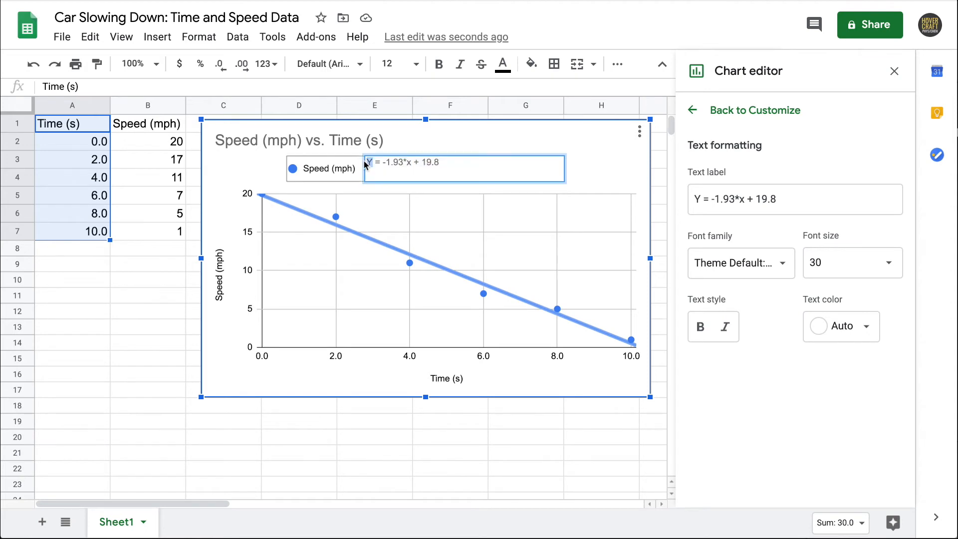
type("Speed")
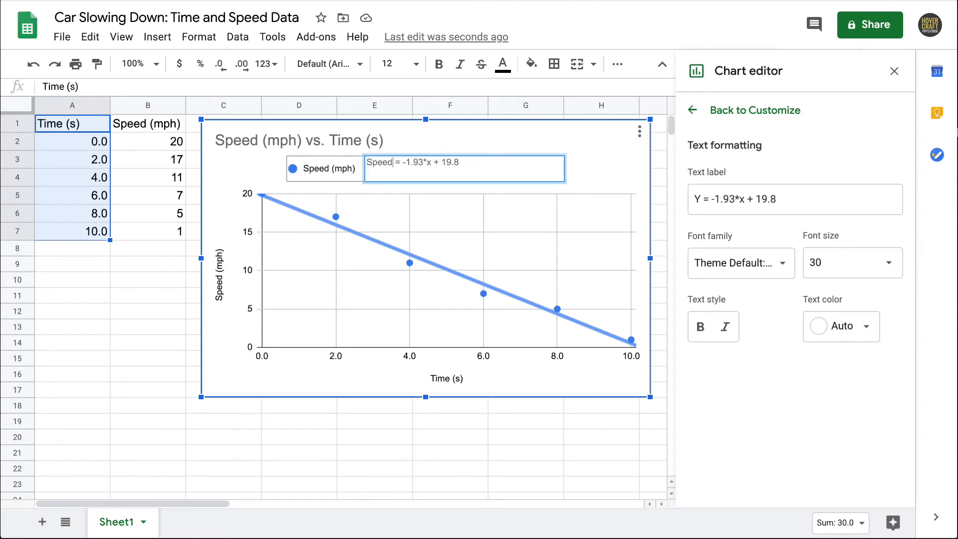
key("Return")
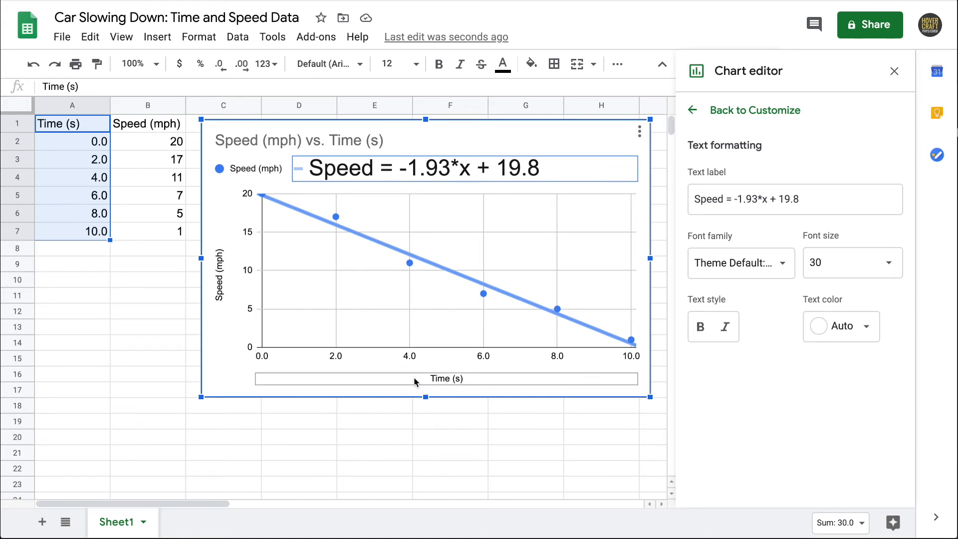
Step: Replace the x in the trendline equation label with "(Time)"
double_click(471, 167)
key("BackSpace")
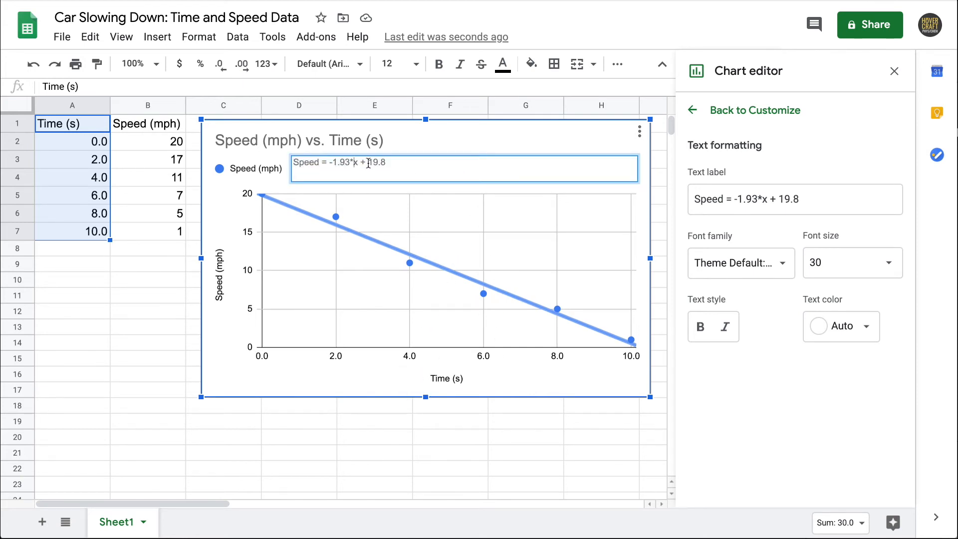
type("(Time)")
key("Return")
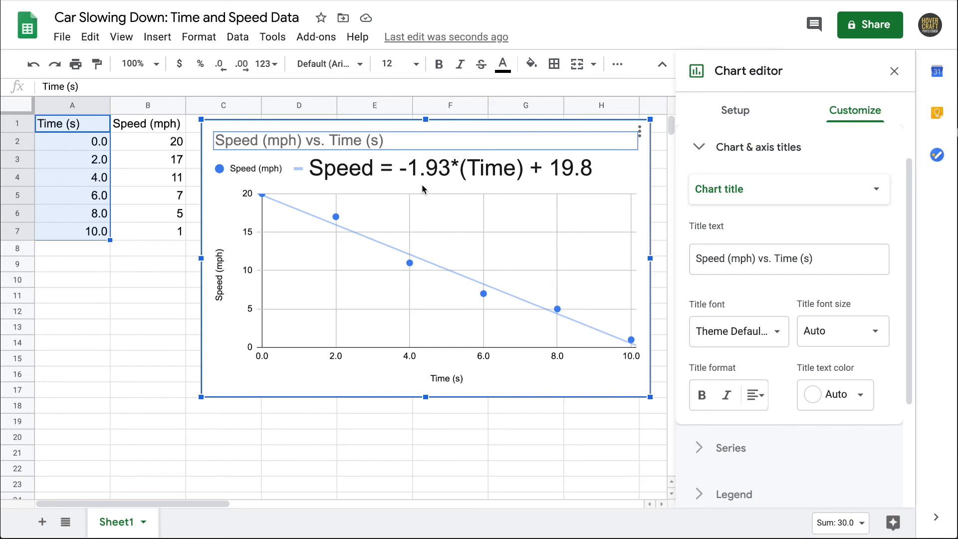
Step: Change the constant at the end of the trendline equation label to "20. mph"
left_click(558, 173)
left_click(598, 167)
left_click(599, 167)
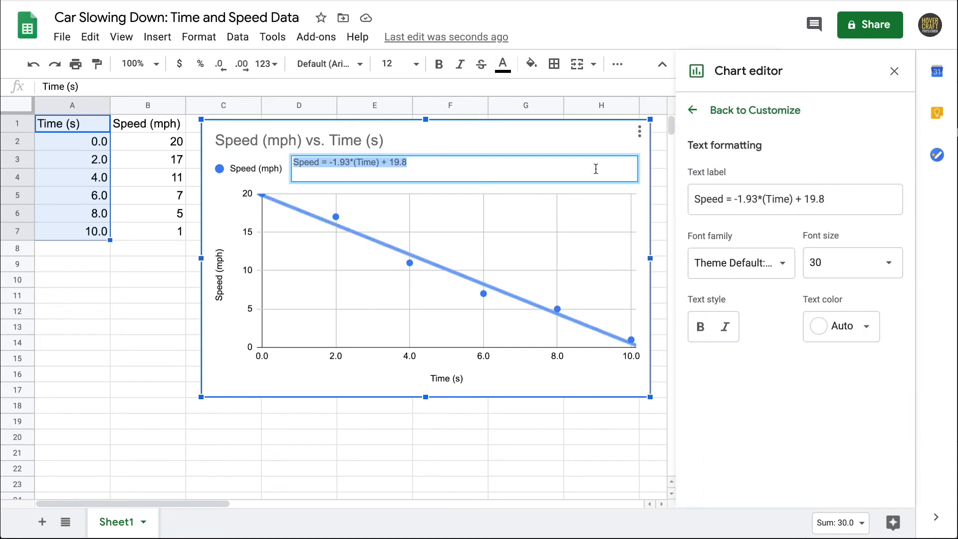
left_click(405, 162)
key("BackSpace")
key("BackSpace")
key("BackSpace")
type("20")
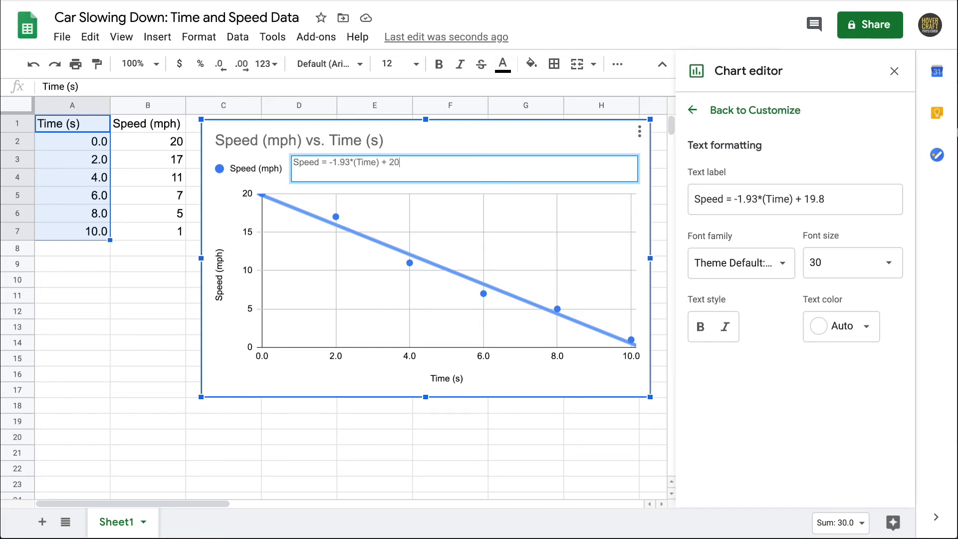
type(".")
type("mph")
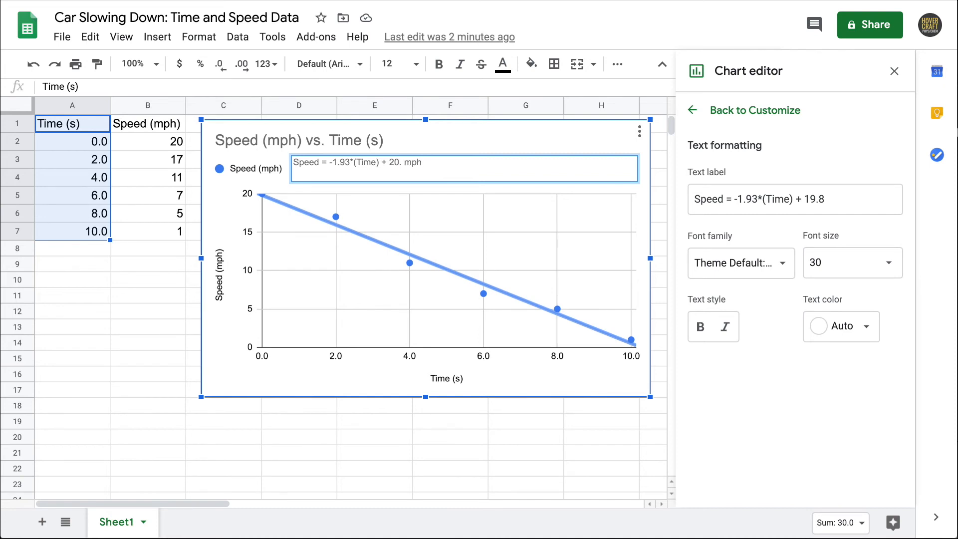
left_click(644, 155)
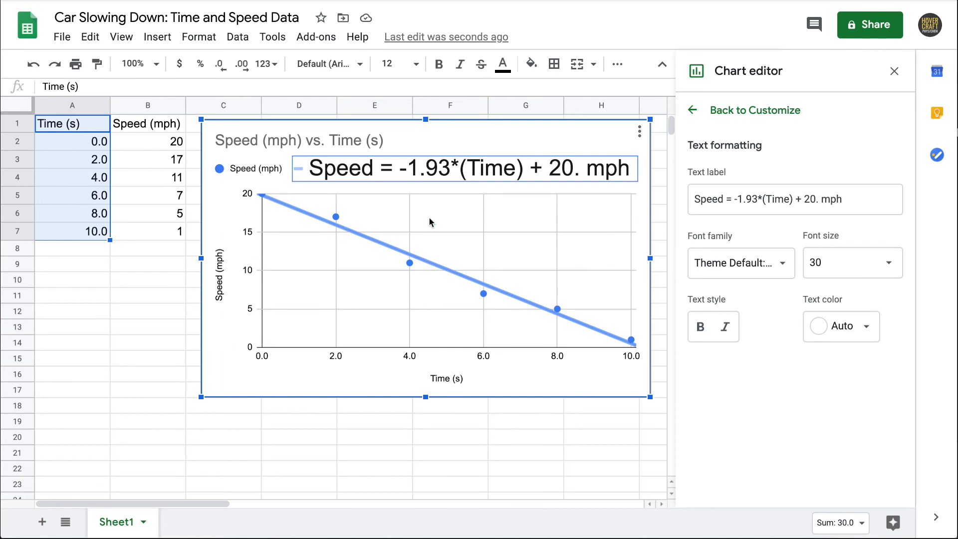
Step: Change the slope in the trendline equation label to "(-1.9 mph/s)", keeping the multiplication by (Time)
double_click(442, 174)
left_click(350, 162)
key("BackSpace")
type("mph/s)*")
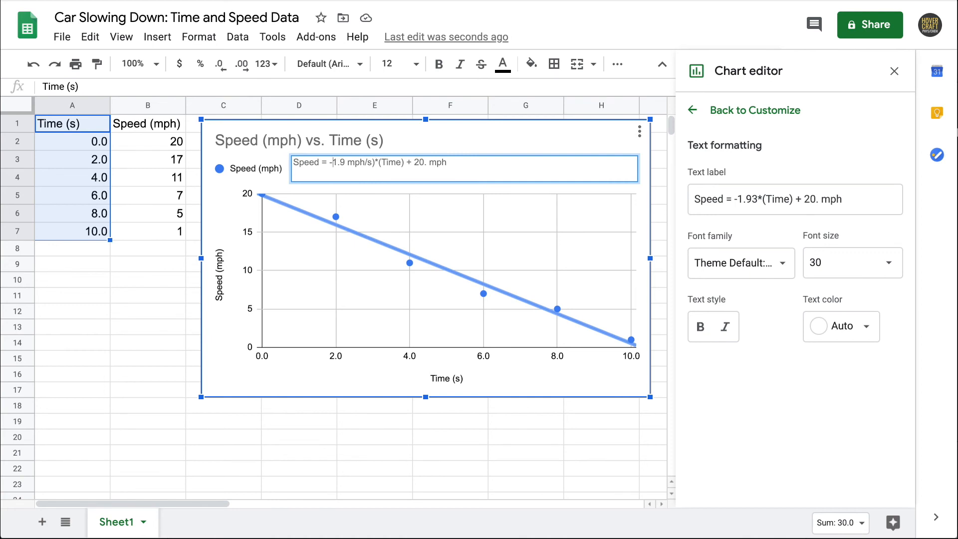
type("(")
left_click(566, 133)
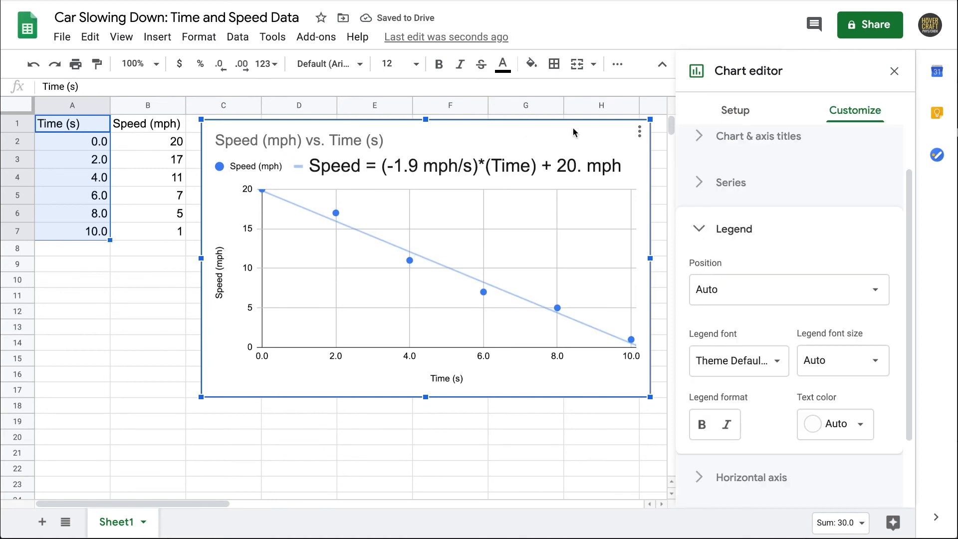